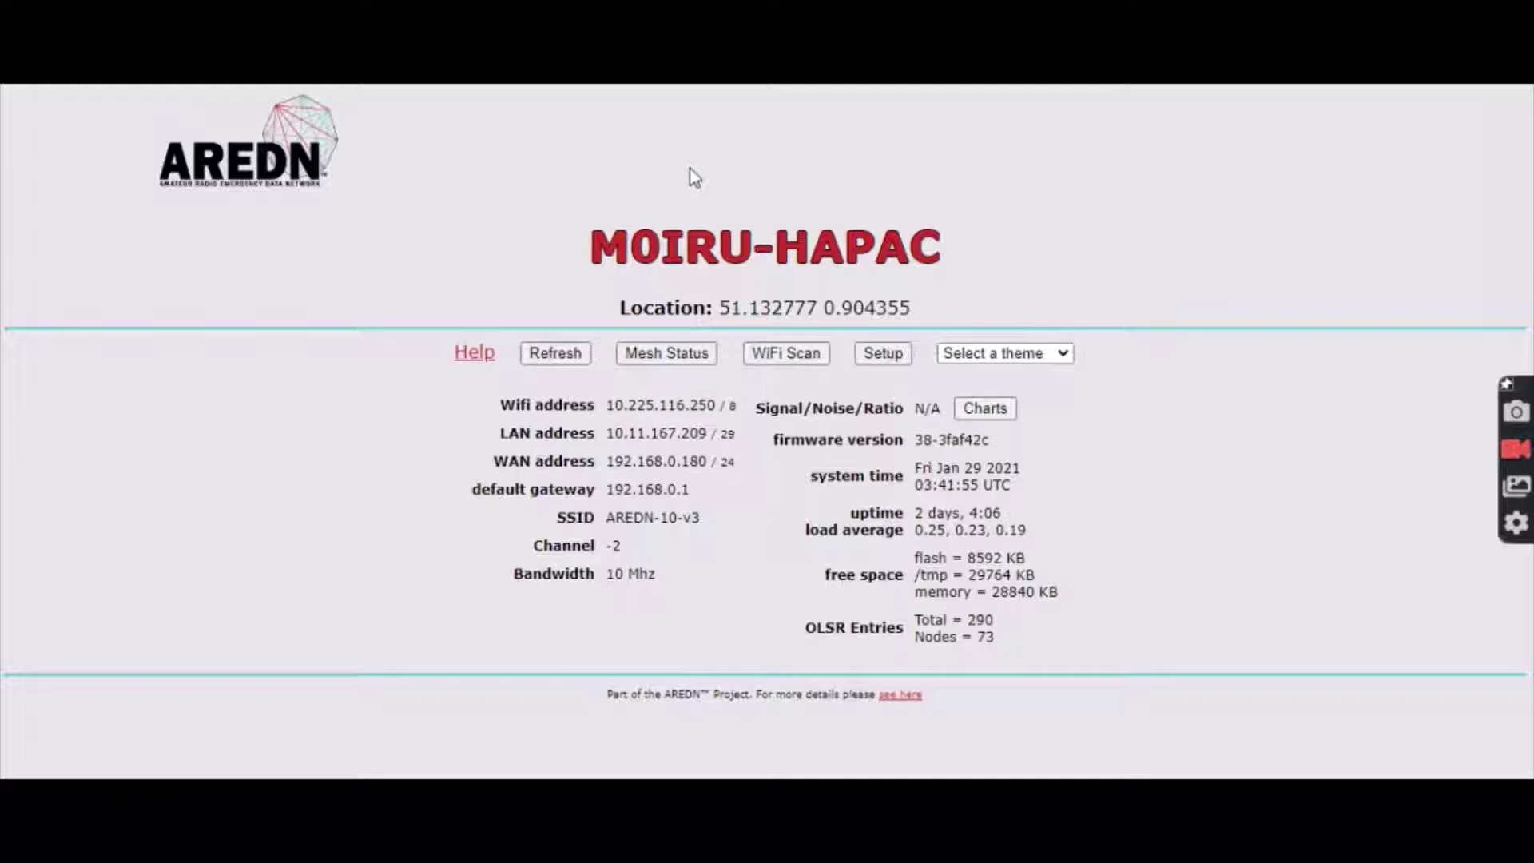
Open the node's Mesh Status page, listing local hosts, remote nodes and neighbors
{"action": "left_click", "coordinate": [682, 355]}
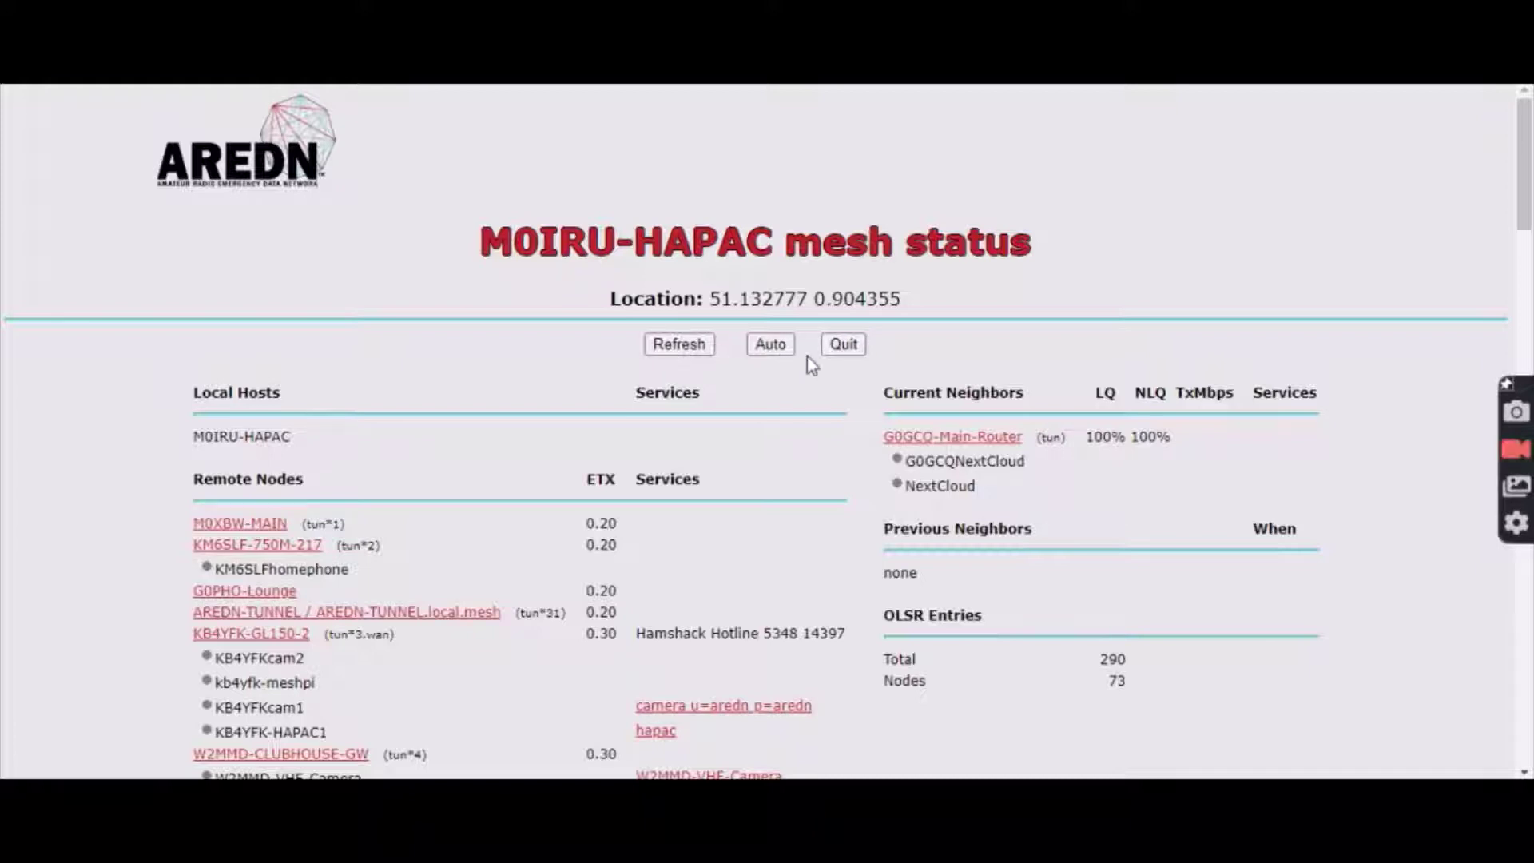
Follow the main router link under Current Neighbors to its Mesh Chat call-sign login
{"action": "left_click", "coordinate": [921, 441]}
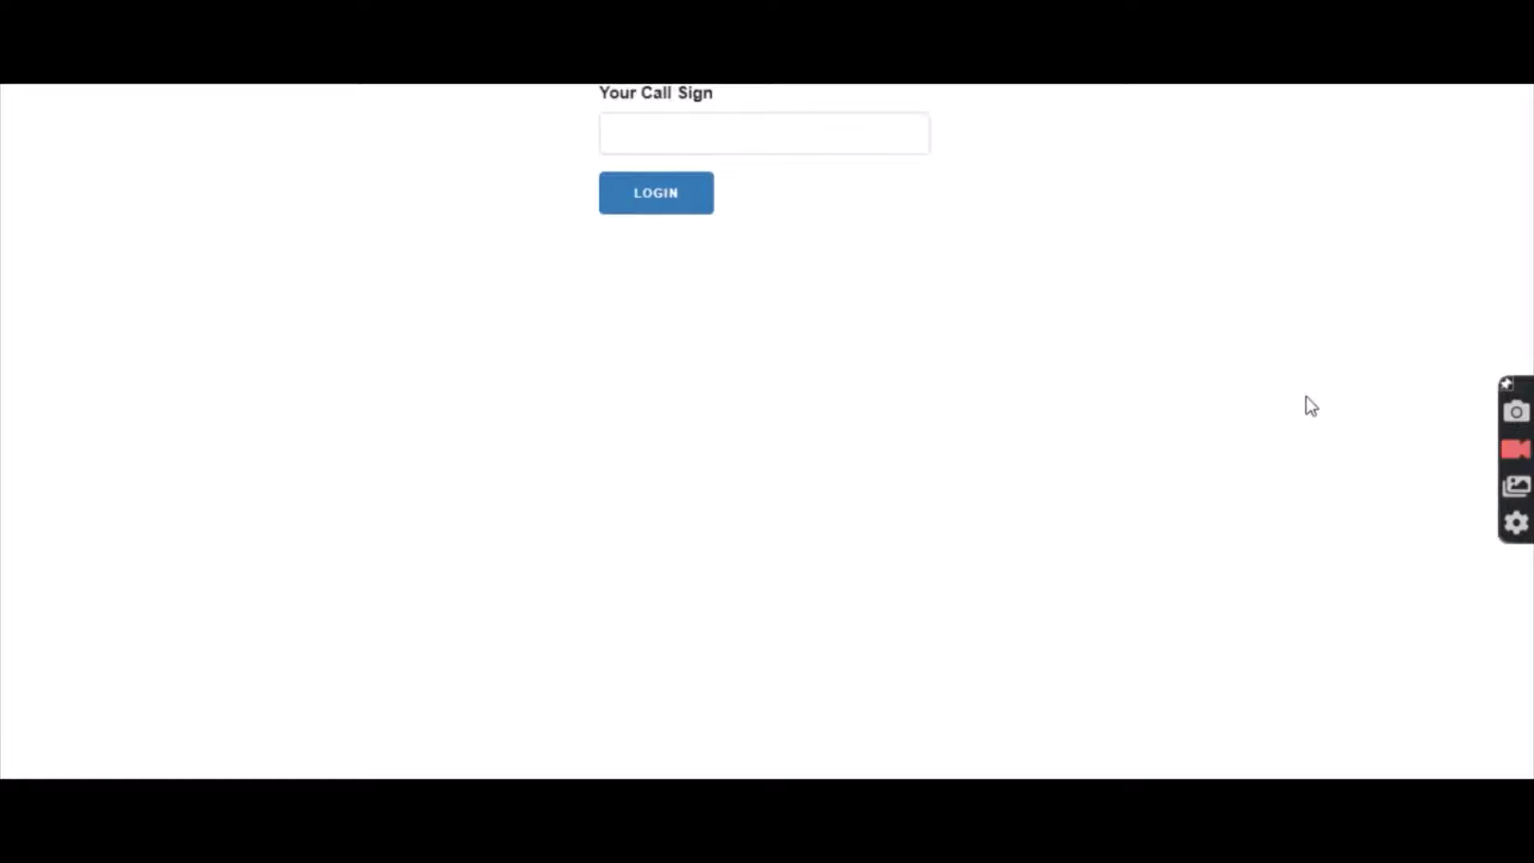
Log in to Mesh Chat as G0GCQ using the autocomplete call-sign suggestion
{"action": "left_click", "coordinate": [777, 140]}
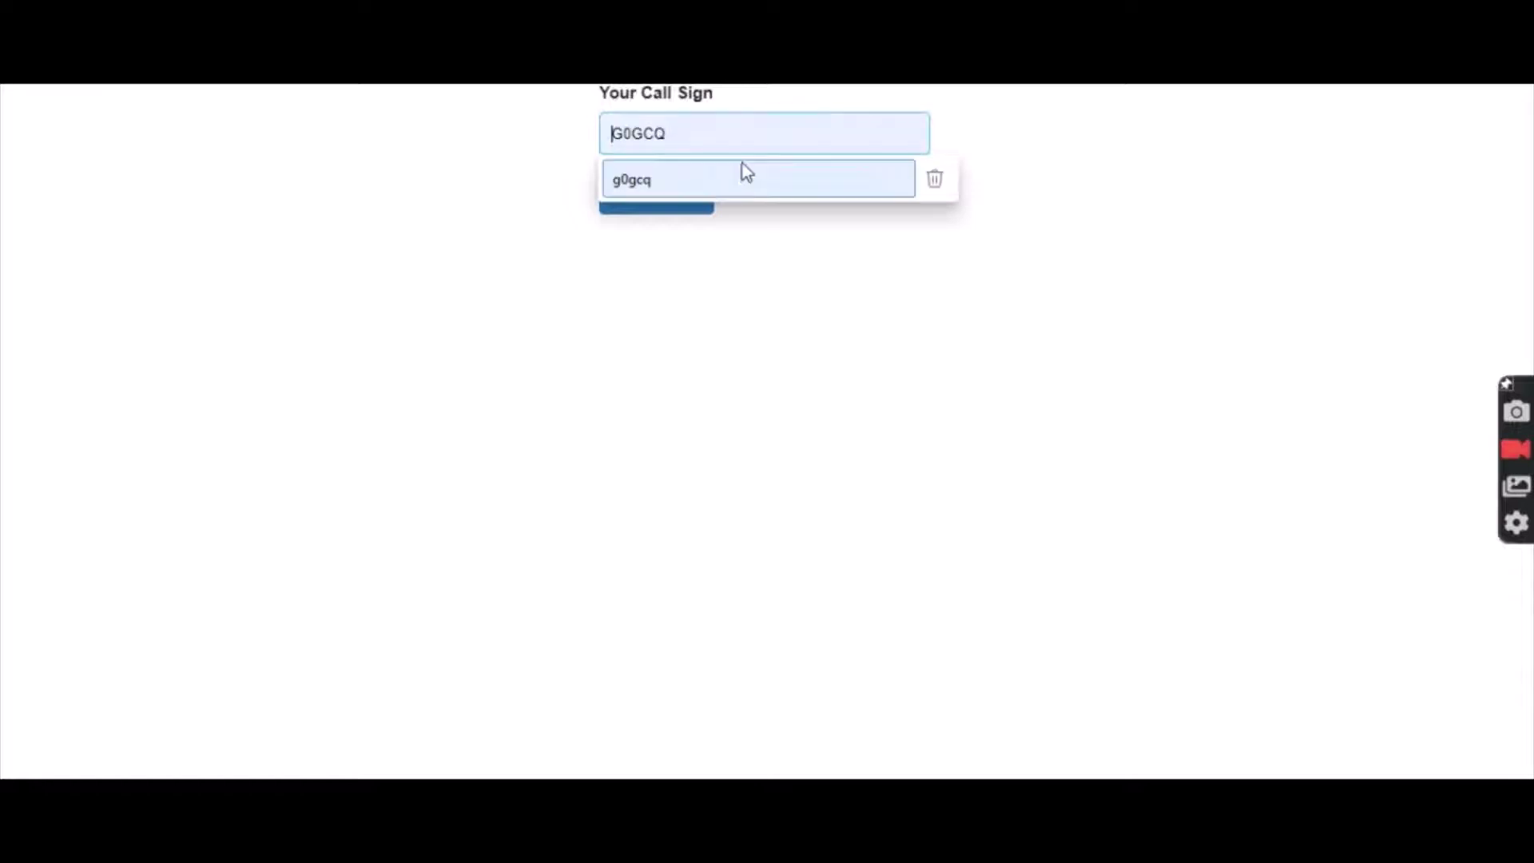
{"action": "left_click", "coordinate": [719, 181]}
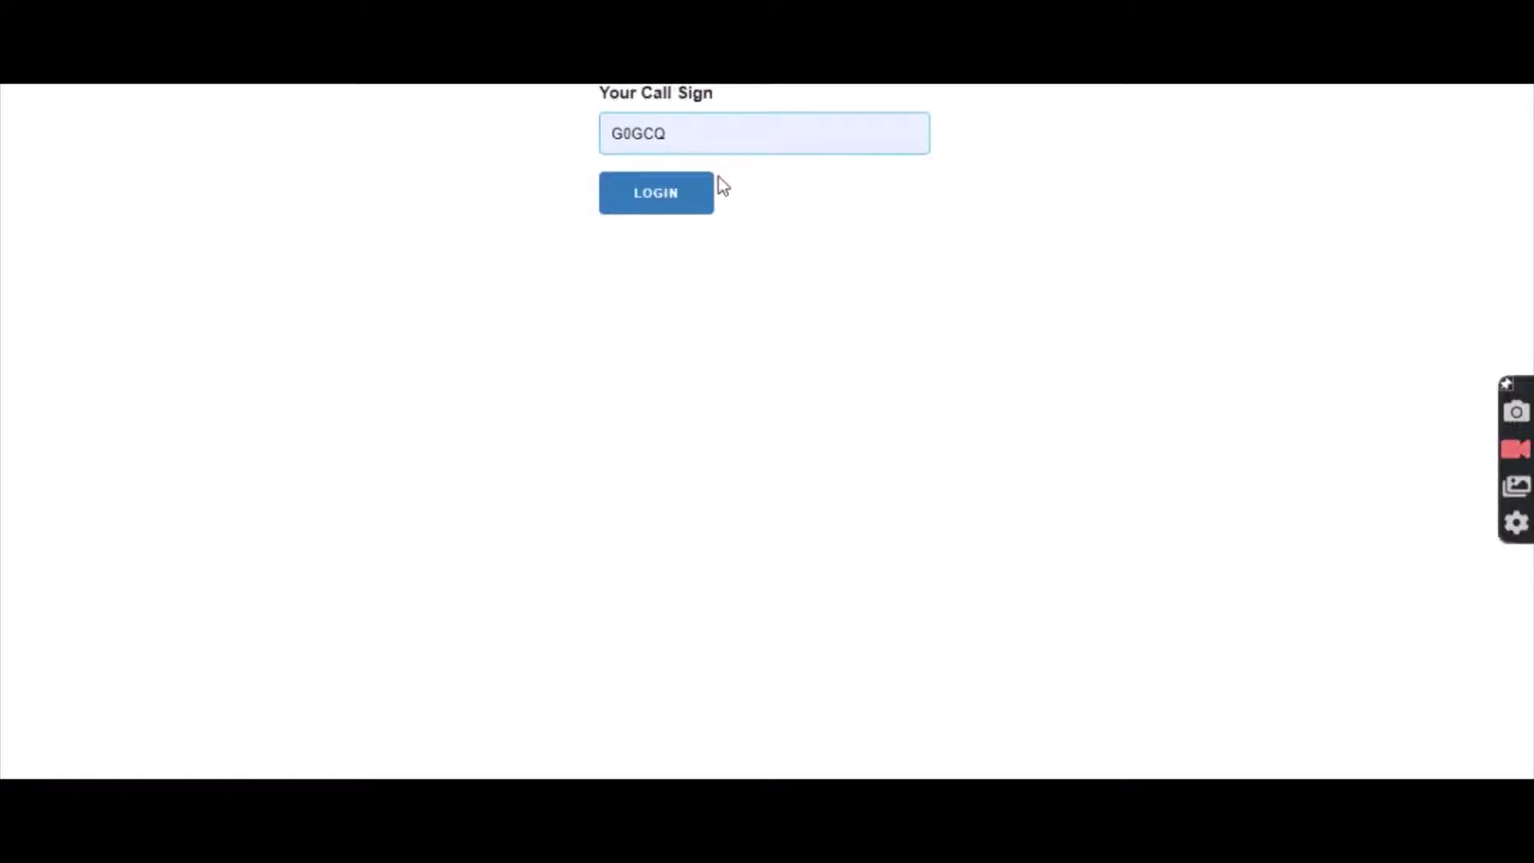
{"action": "left_click", "coordinate": [675, 202]}
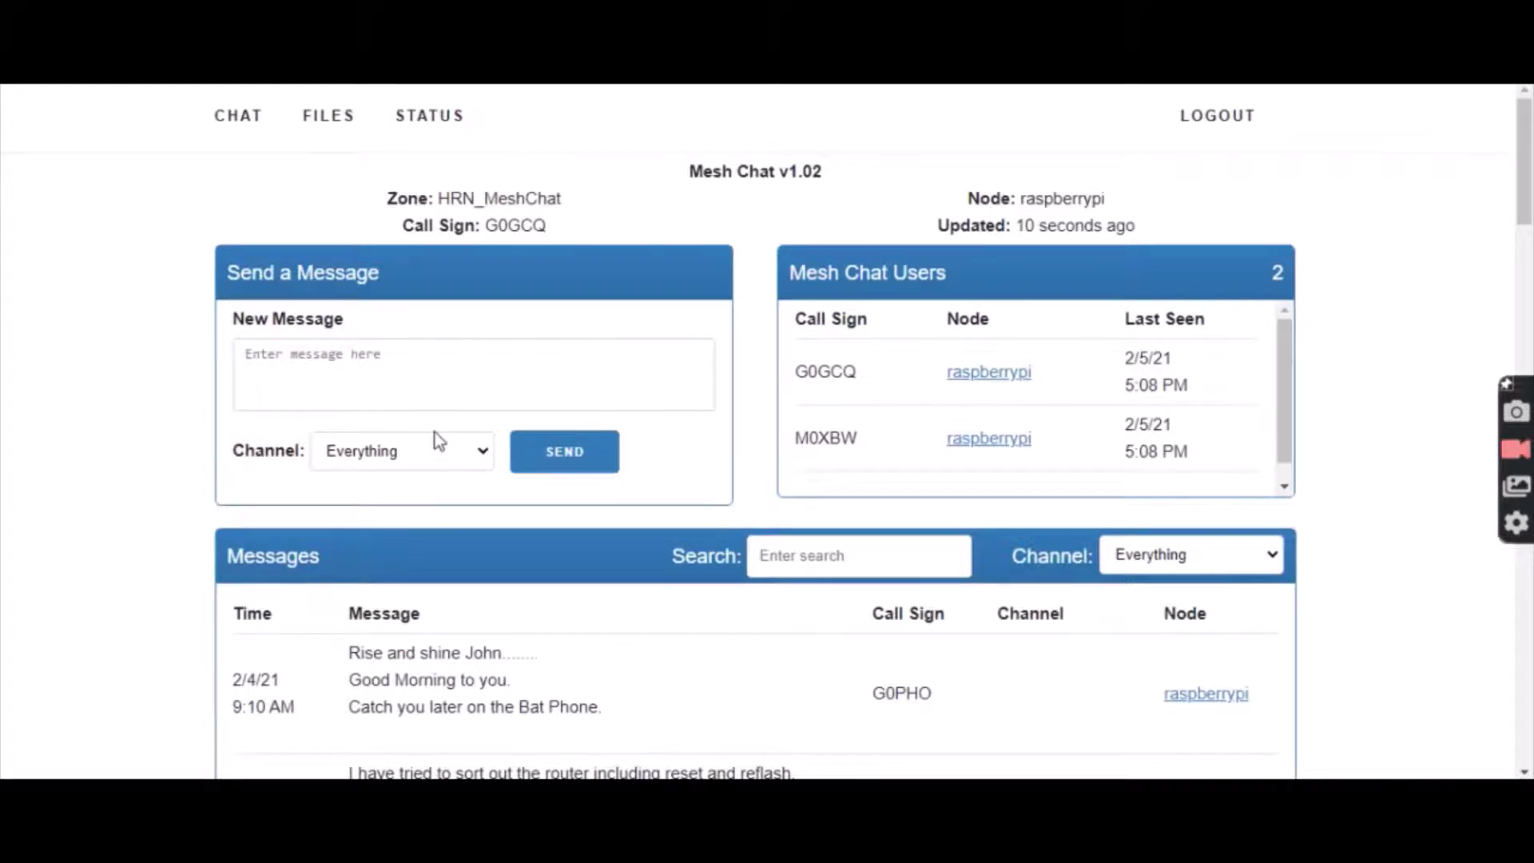
{"action": "left_click", "coordinate": [485, 451]}
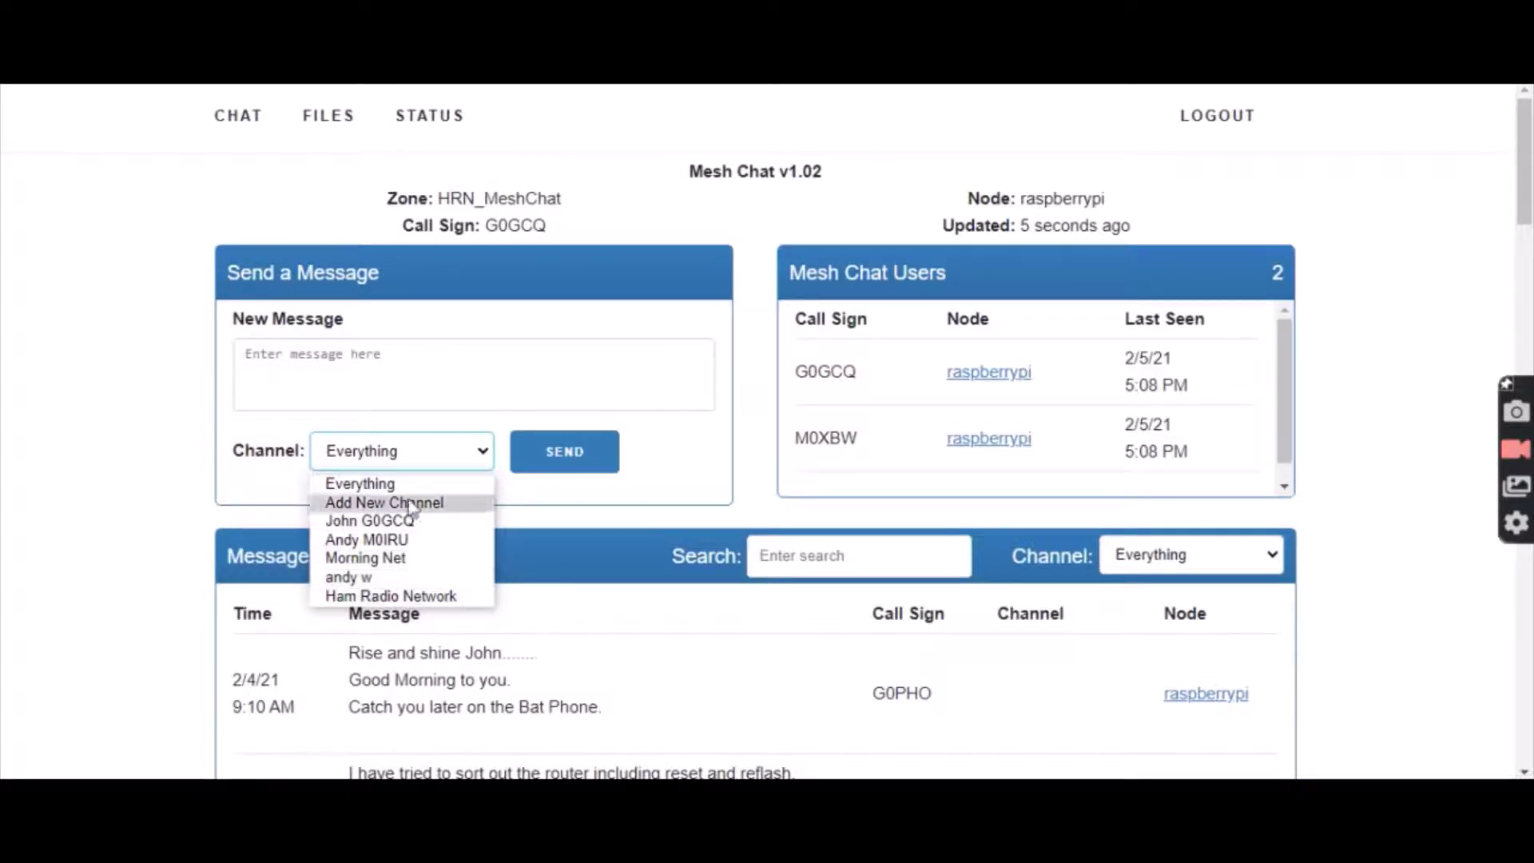
{"action": "left_click", "coordinate": [429, 453]}
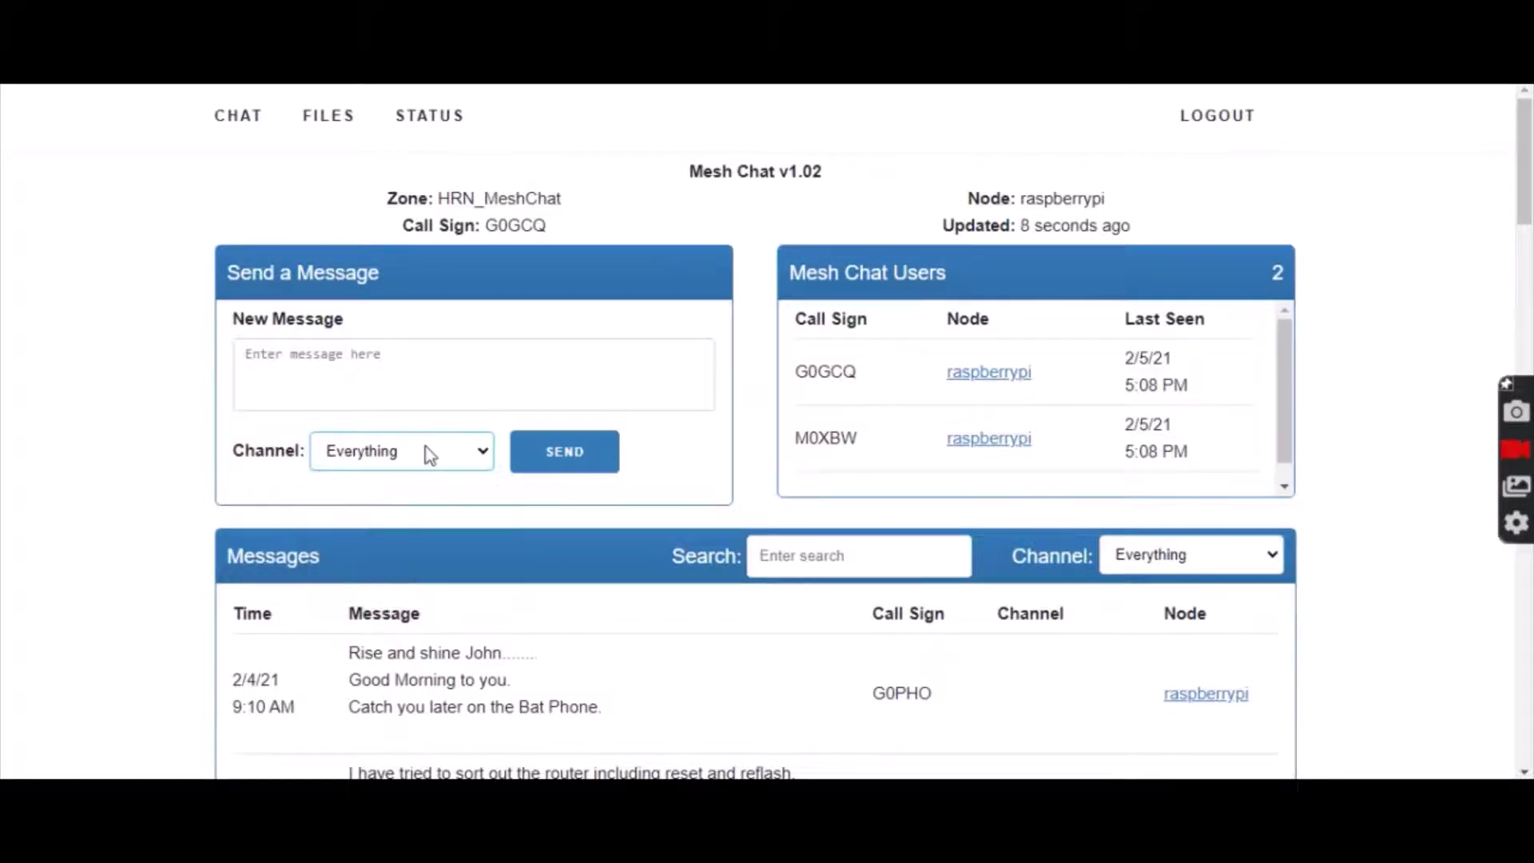
Post 'Hi there ~ hope you are well?' to everyone, resending after the timeout error
{"action": "left_click", "coordinate": [434, 353]}
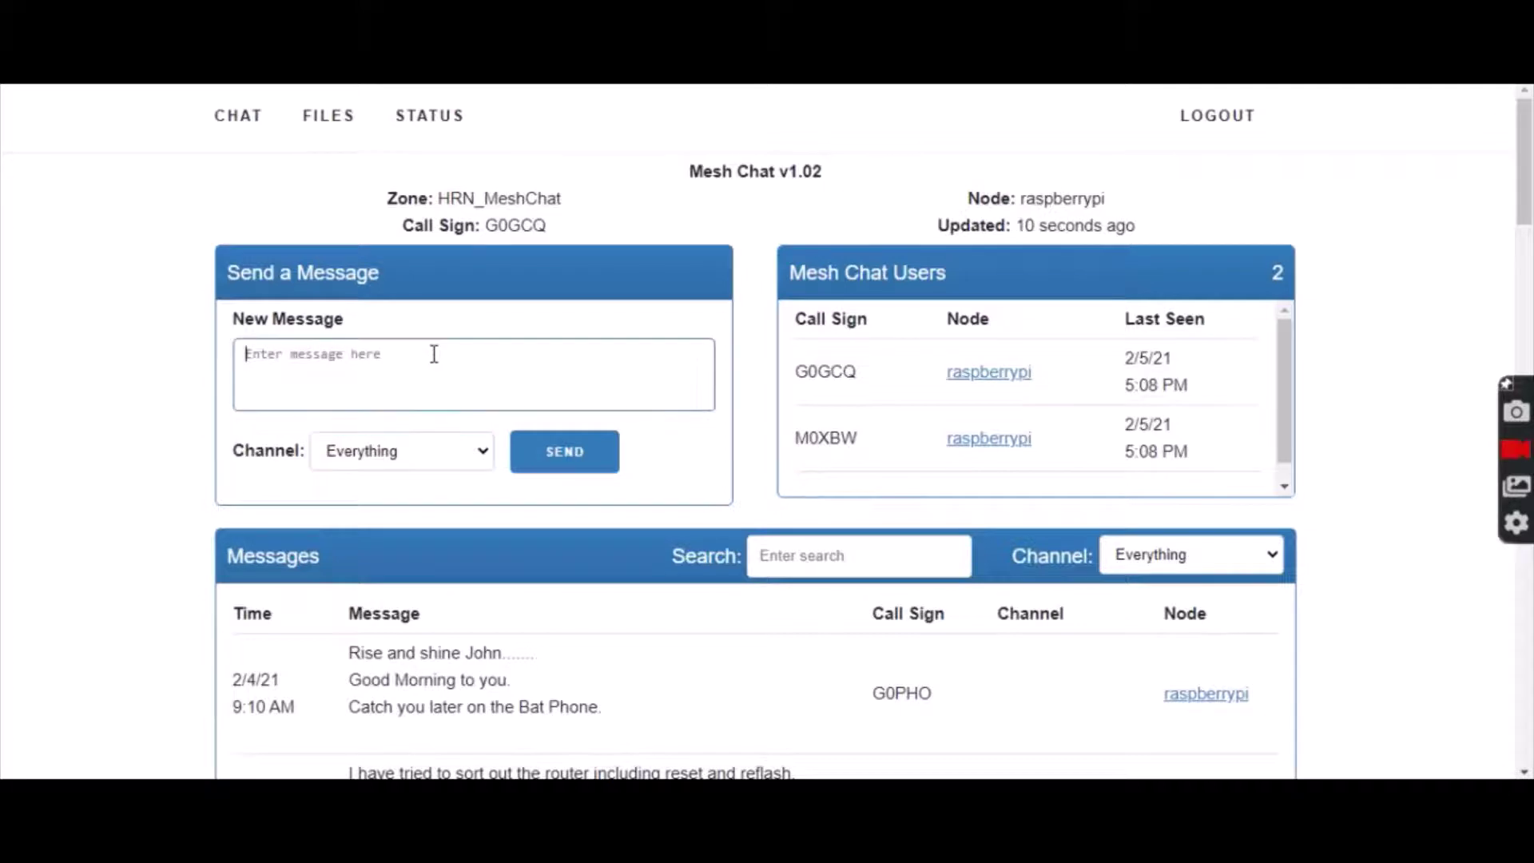
{"action": "type", "text": "Hi th"}
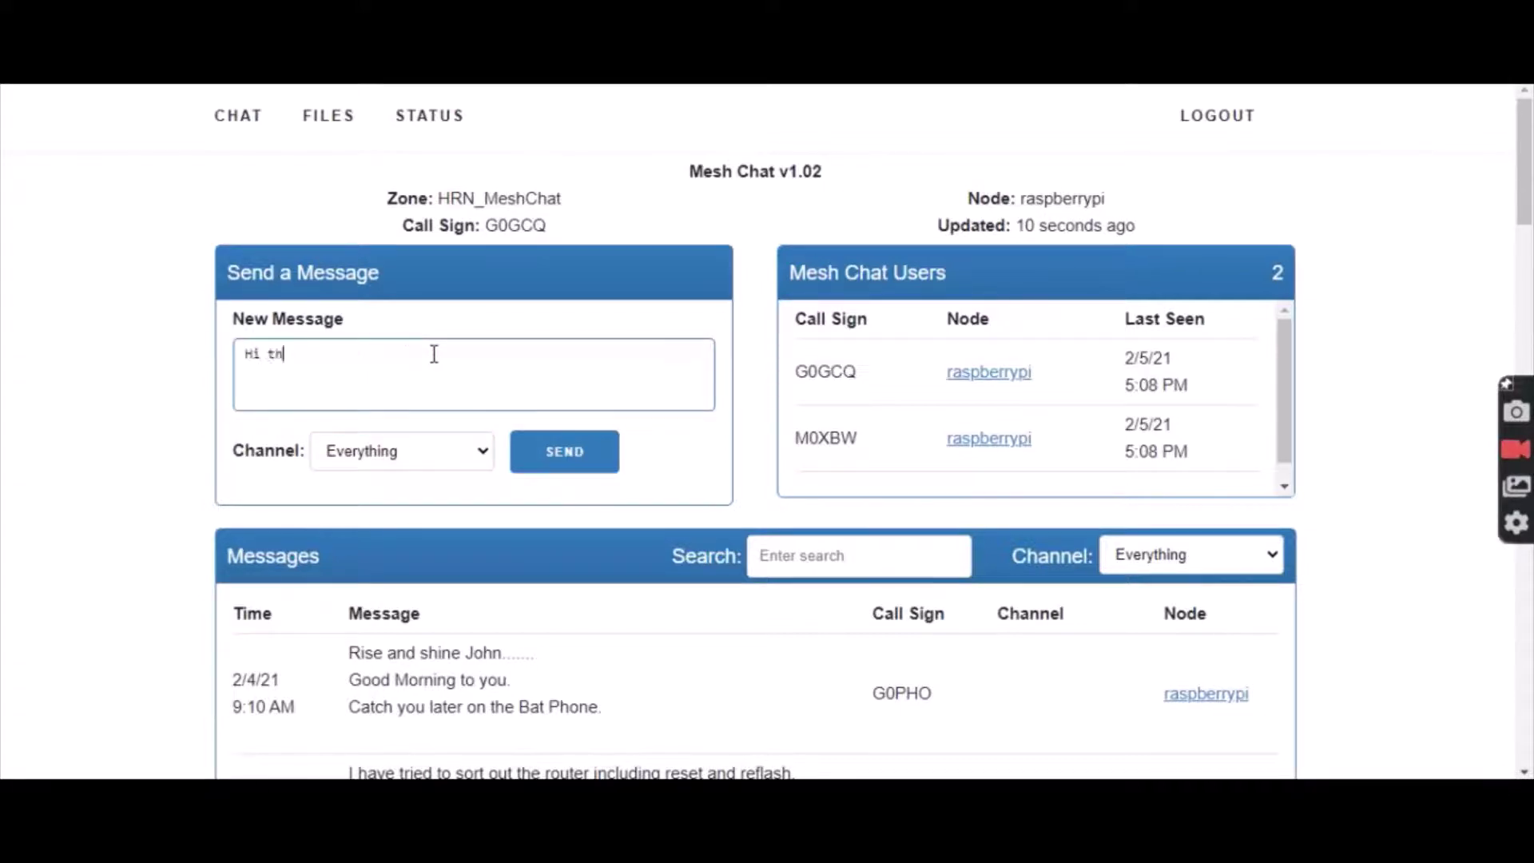
{"action": "type", "text": "ere #"}
{"action": "key", "text": "BackSpace"}
{"action": "type", "text": "~ hope you "}
{"action": "type", "text": "are w"}
{"action": "type", "text": "ell"}
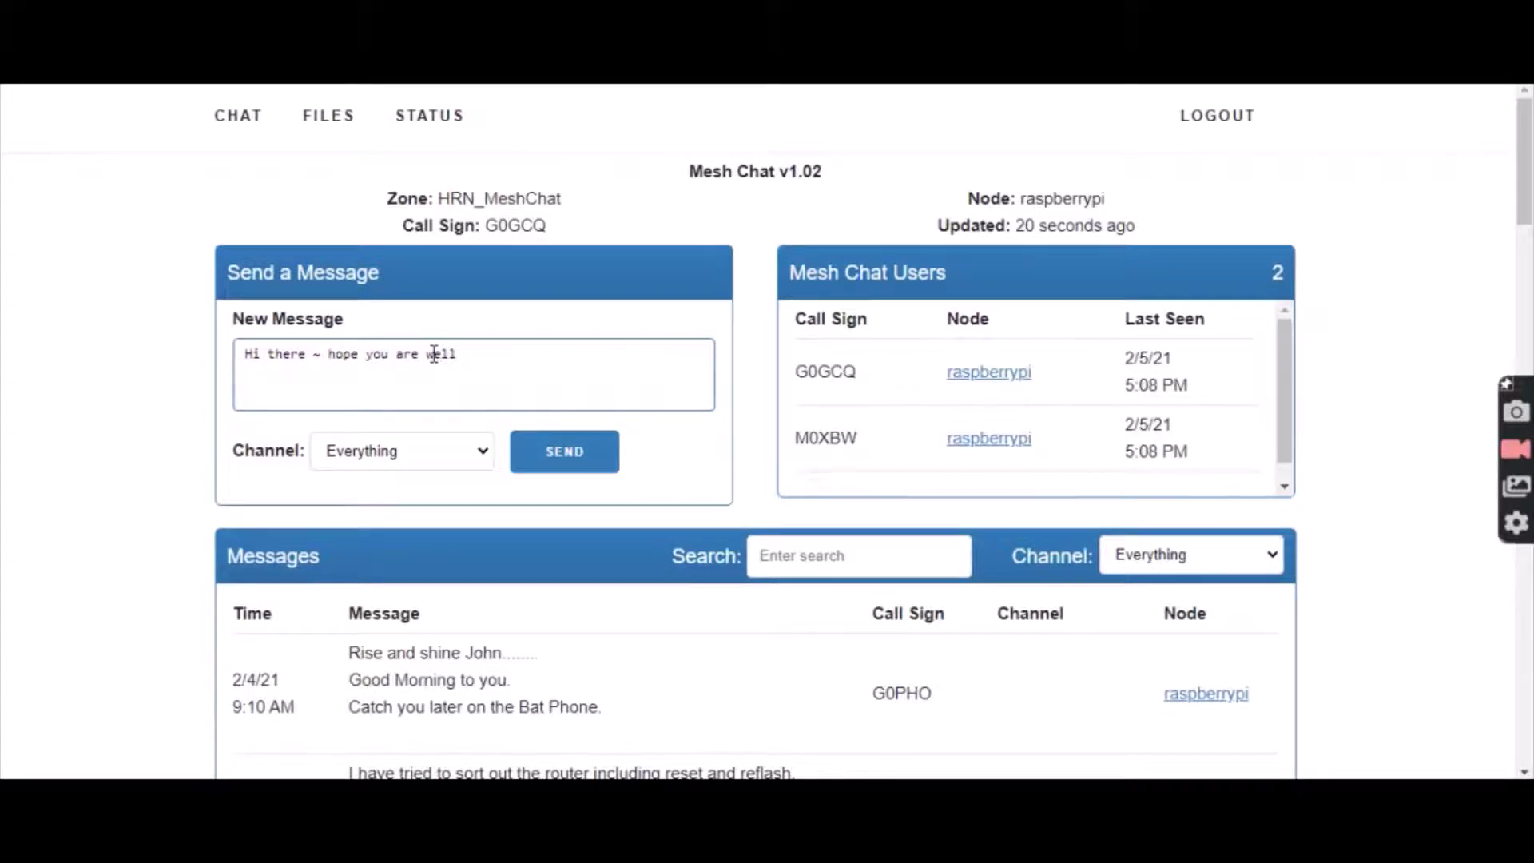
{"action": "type", "text": "?"}
{"action": "left_click", "coordinate": [578, 471]}
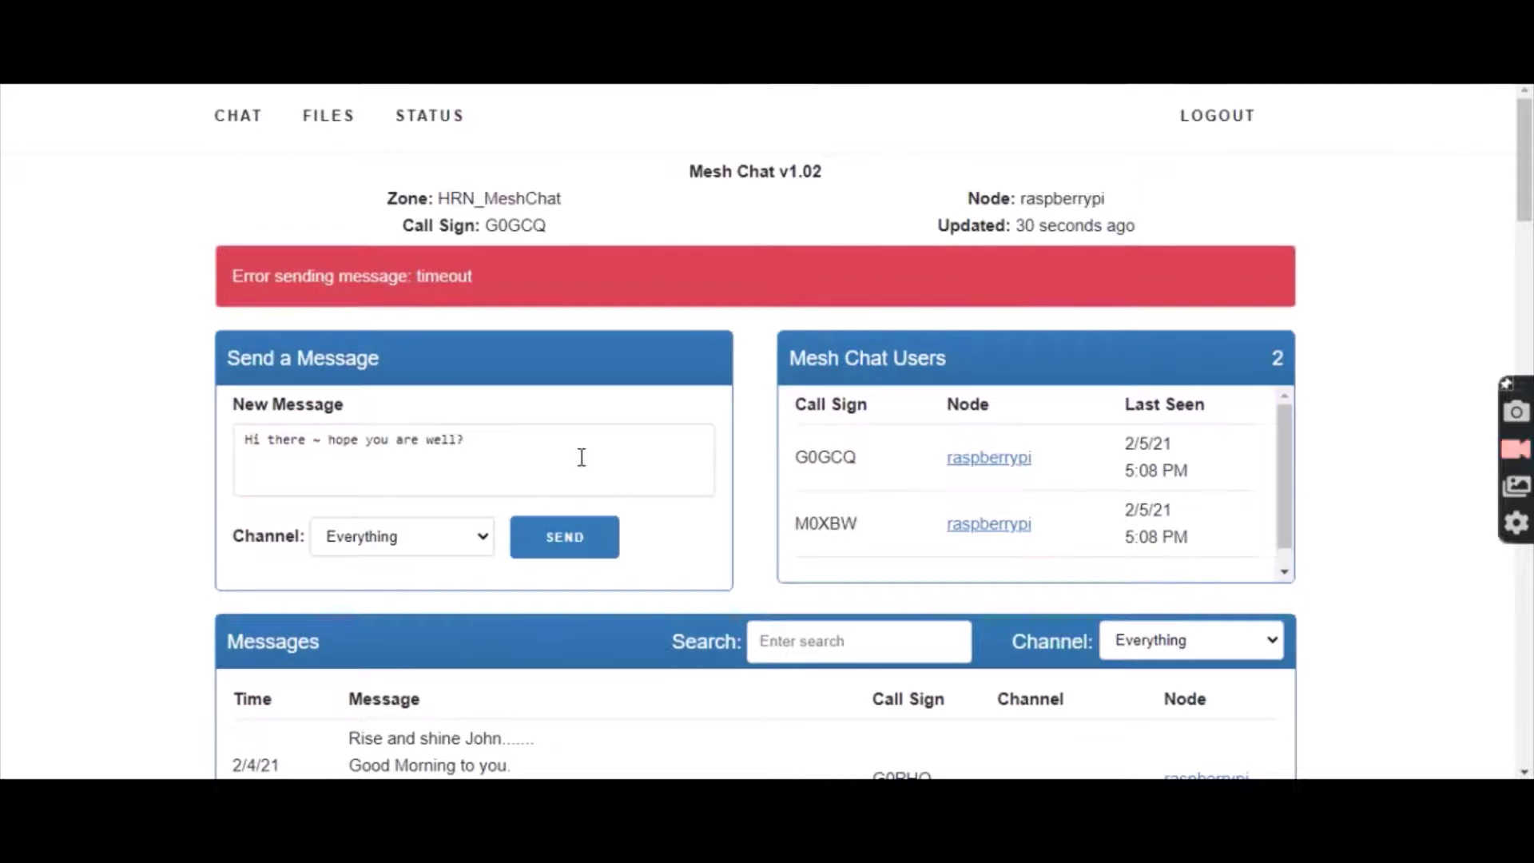
{"action": "left_click", "coordinate": [579, 538]}
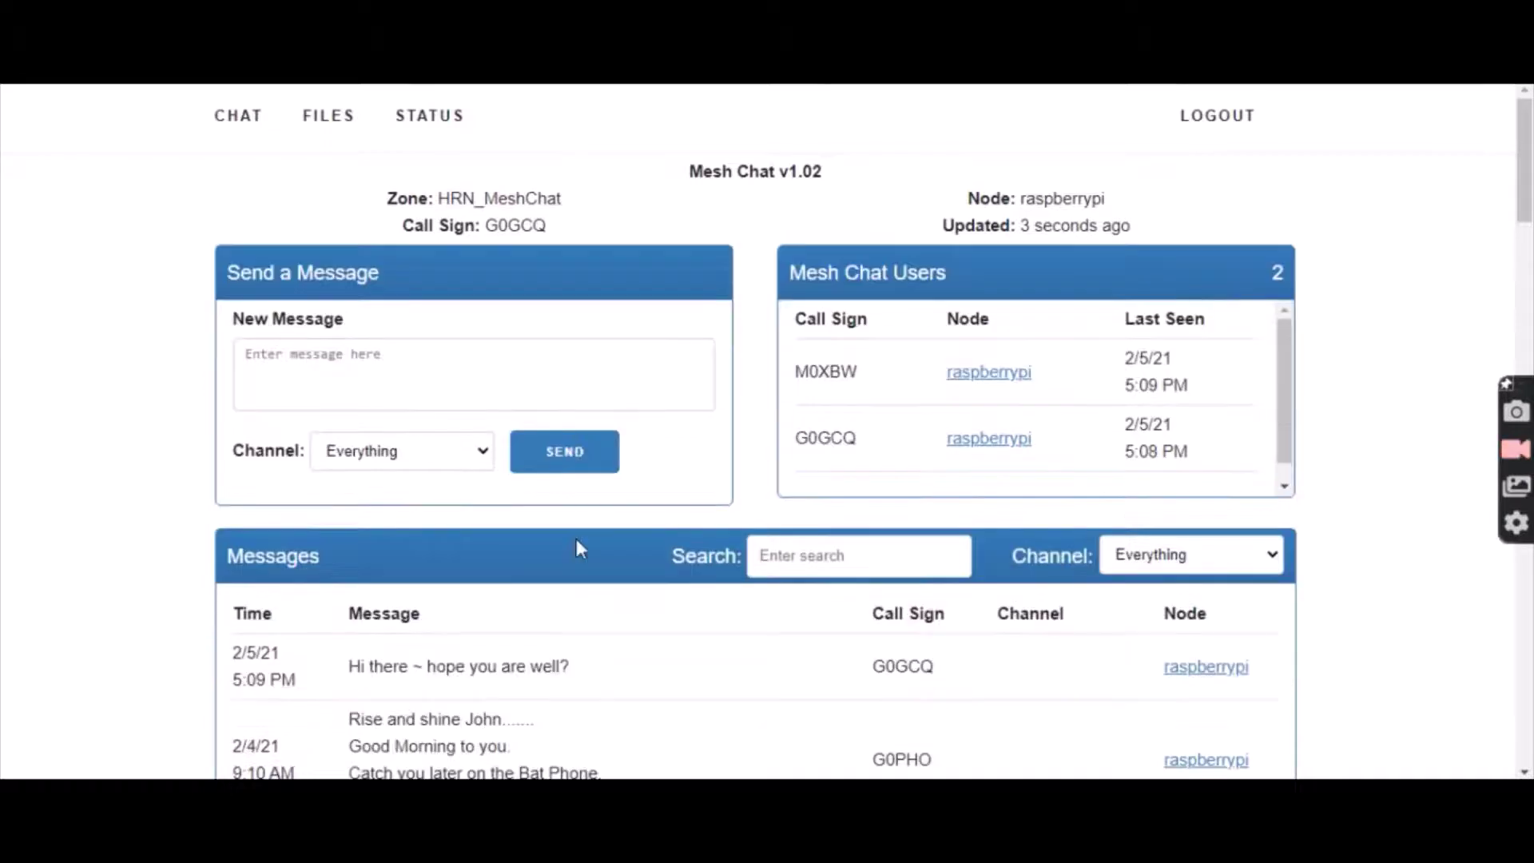
Filter the messages to Morning Net, then to the personal chat channel
{"action": "left_click_drag", "start_coordinate": [576, 548], "coordinate": [846, 553]}
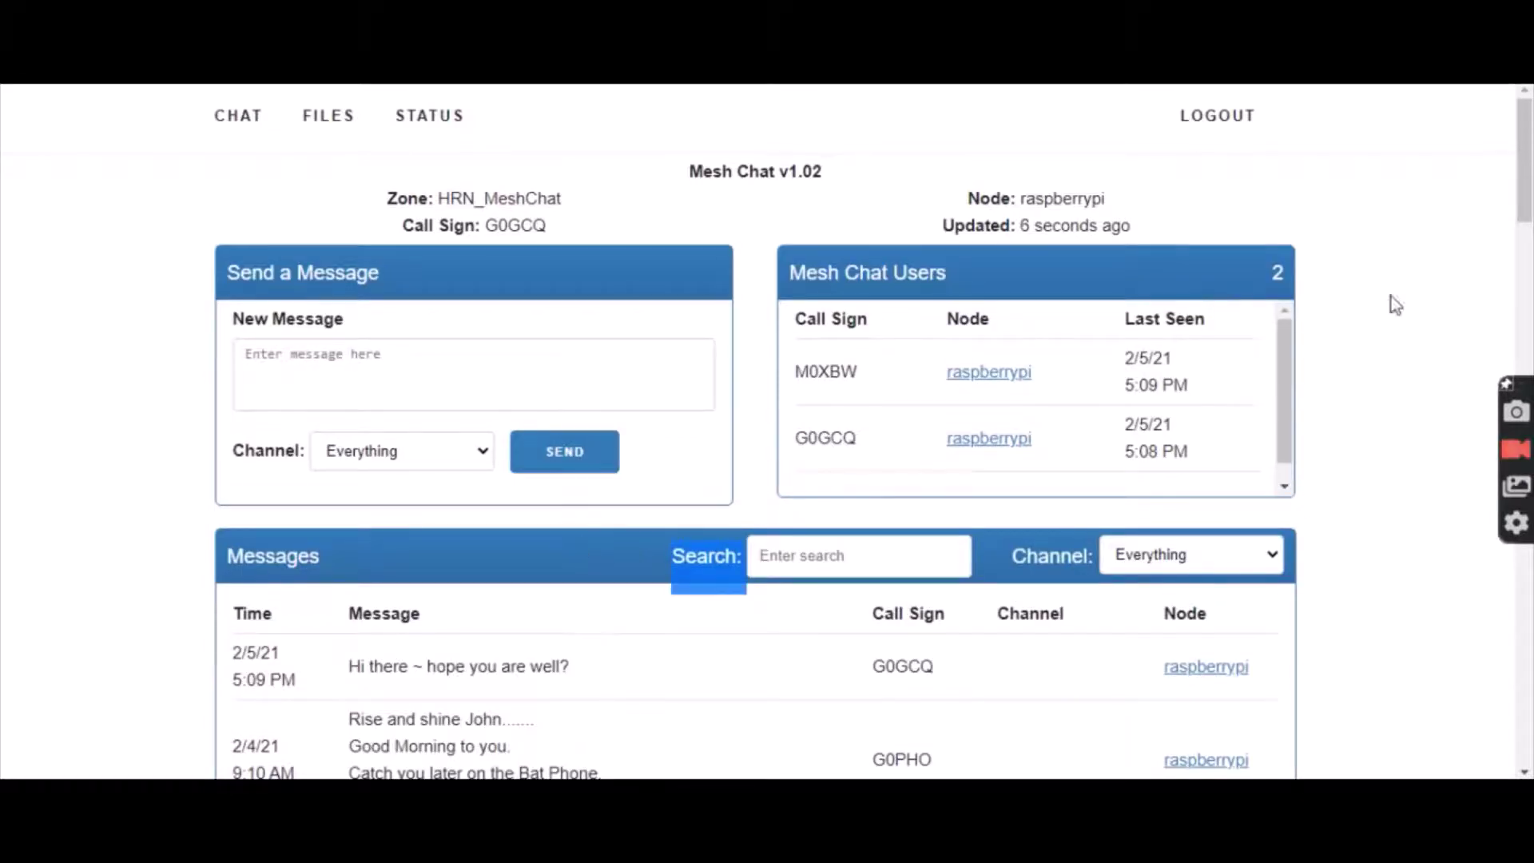
{"action": "left_click_drag", "start_coordinate": [1522, 187], "coordinate": [1524, 214]}
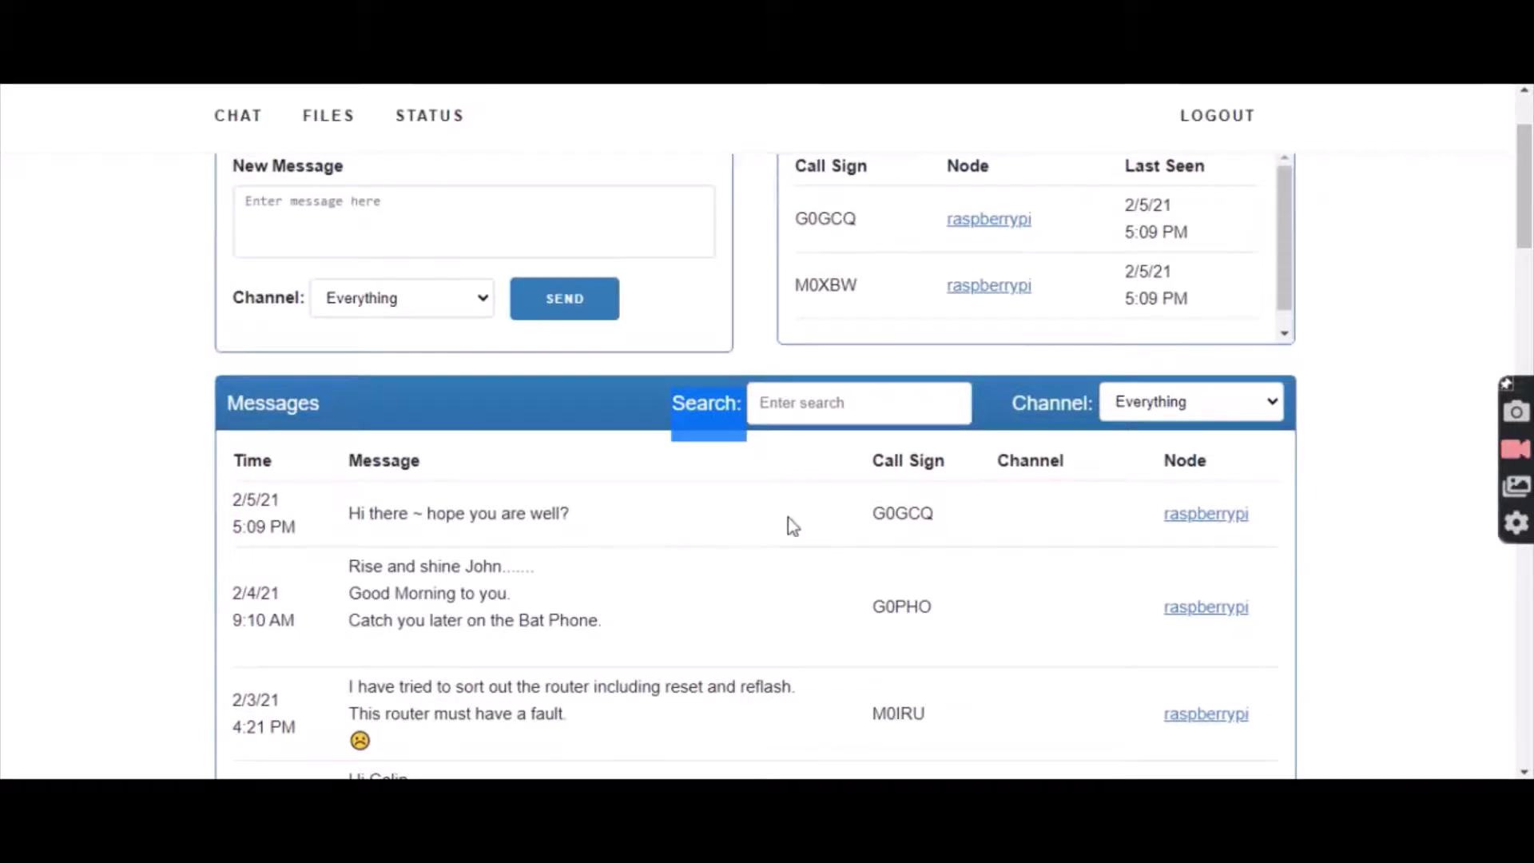
{"action": "left_click", "coordinate": [1275, 403]}
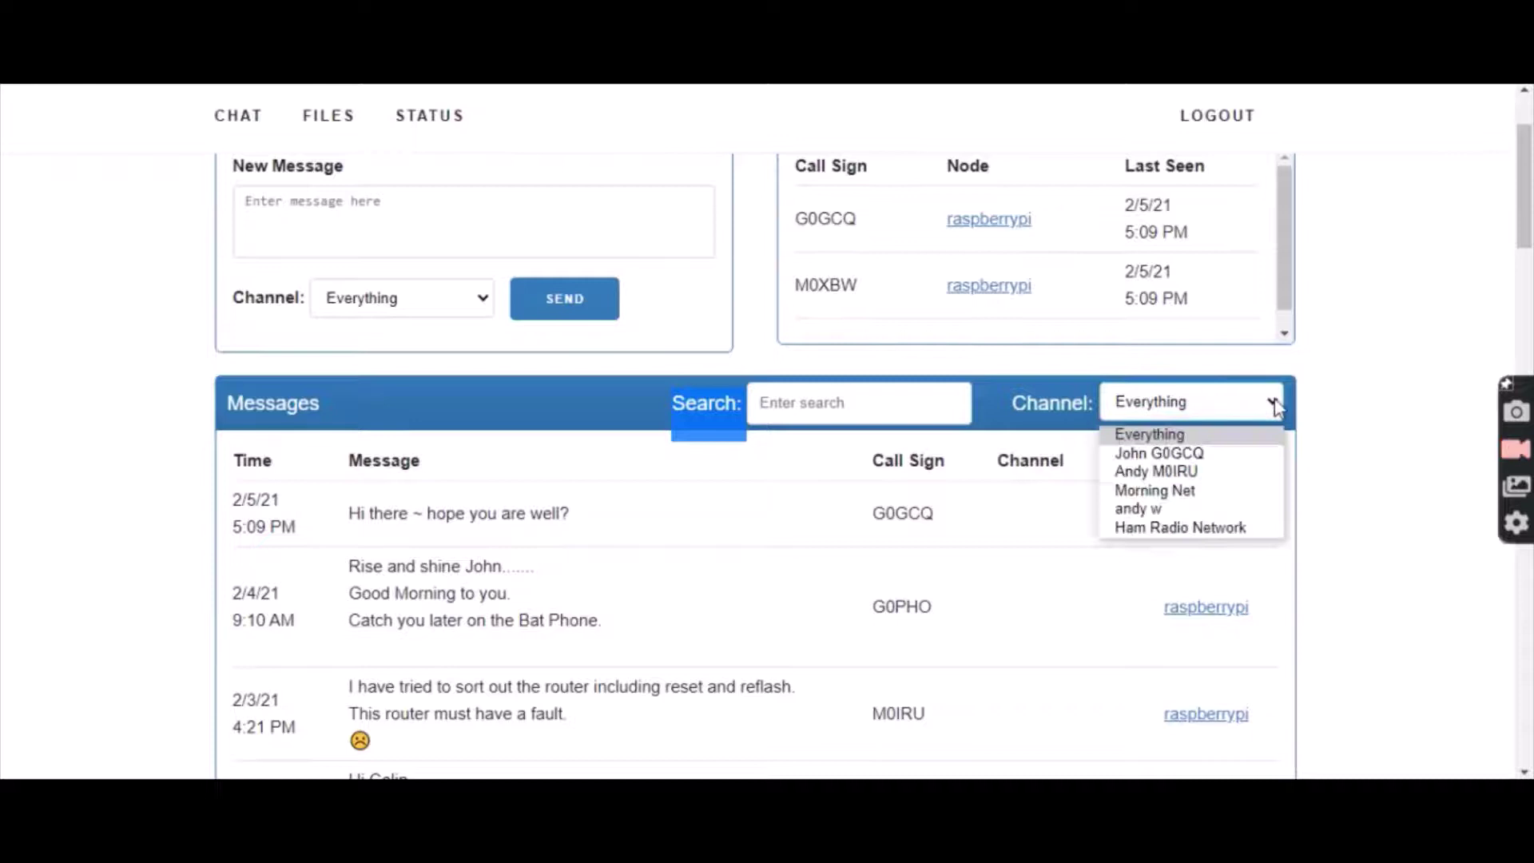
{"action": "left_click", "coordinate": [1186, 489]}
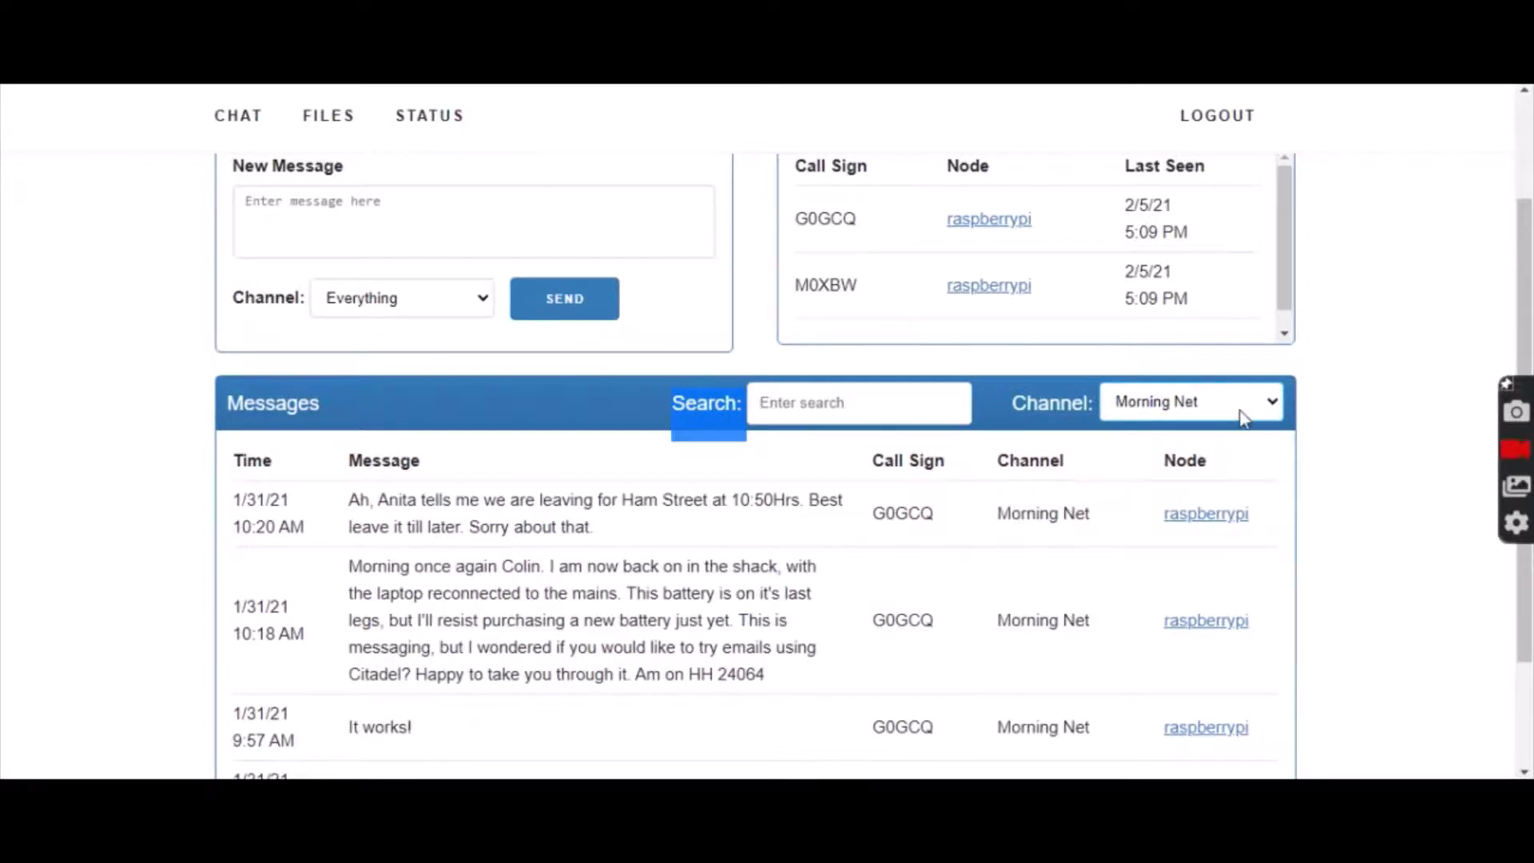
{"action": "left_click", "coordinate": [1275, 405]}
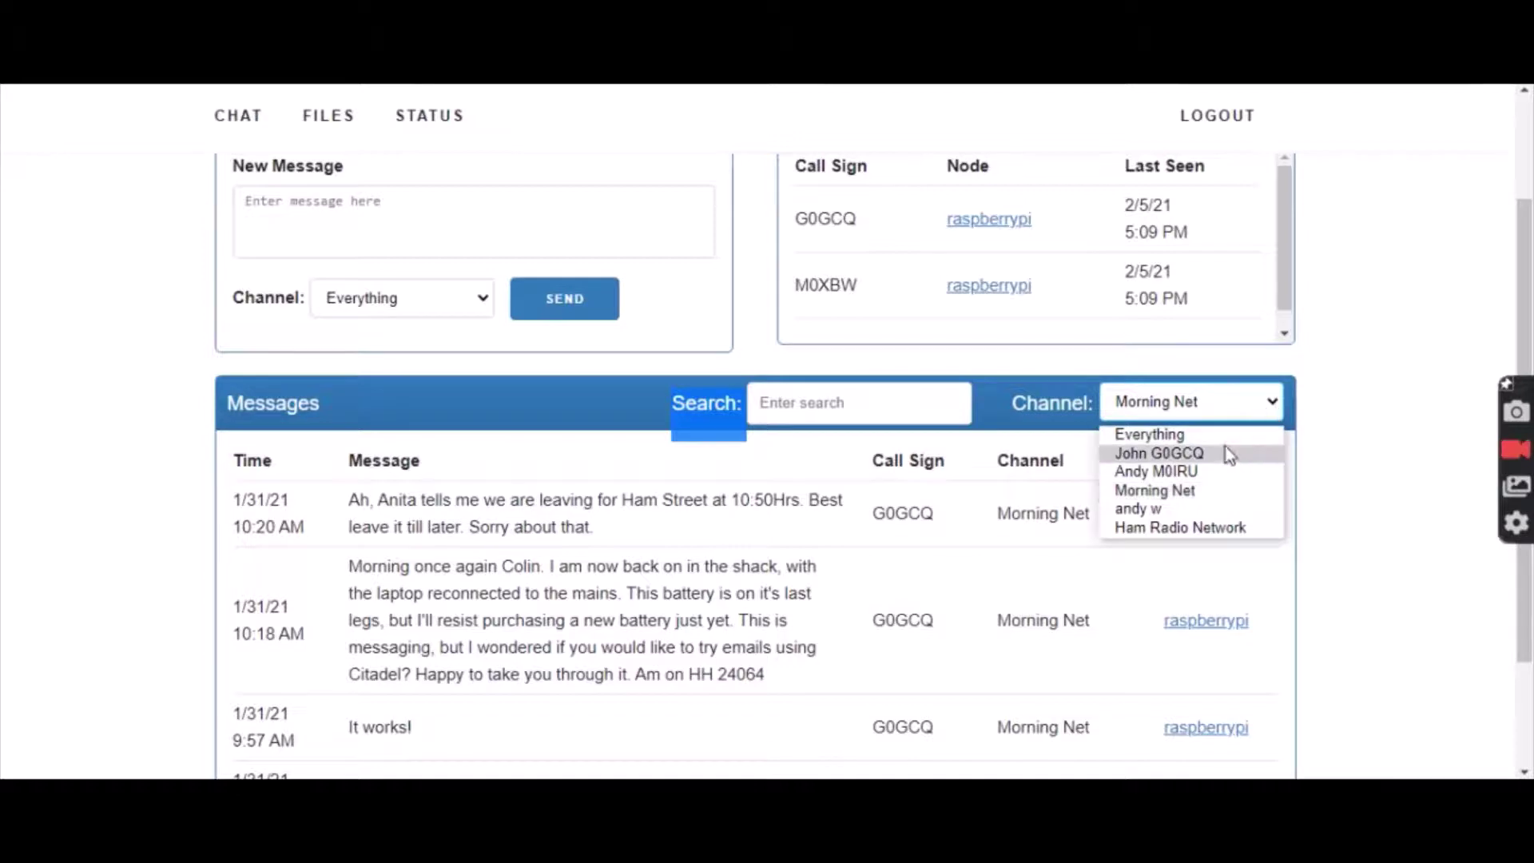
{"action": "left_click", "coordinate": [1180, 453]}
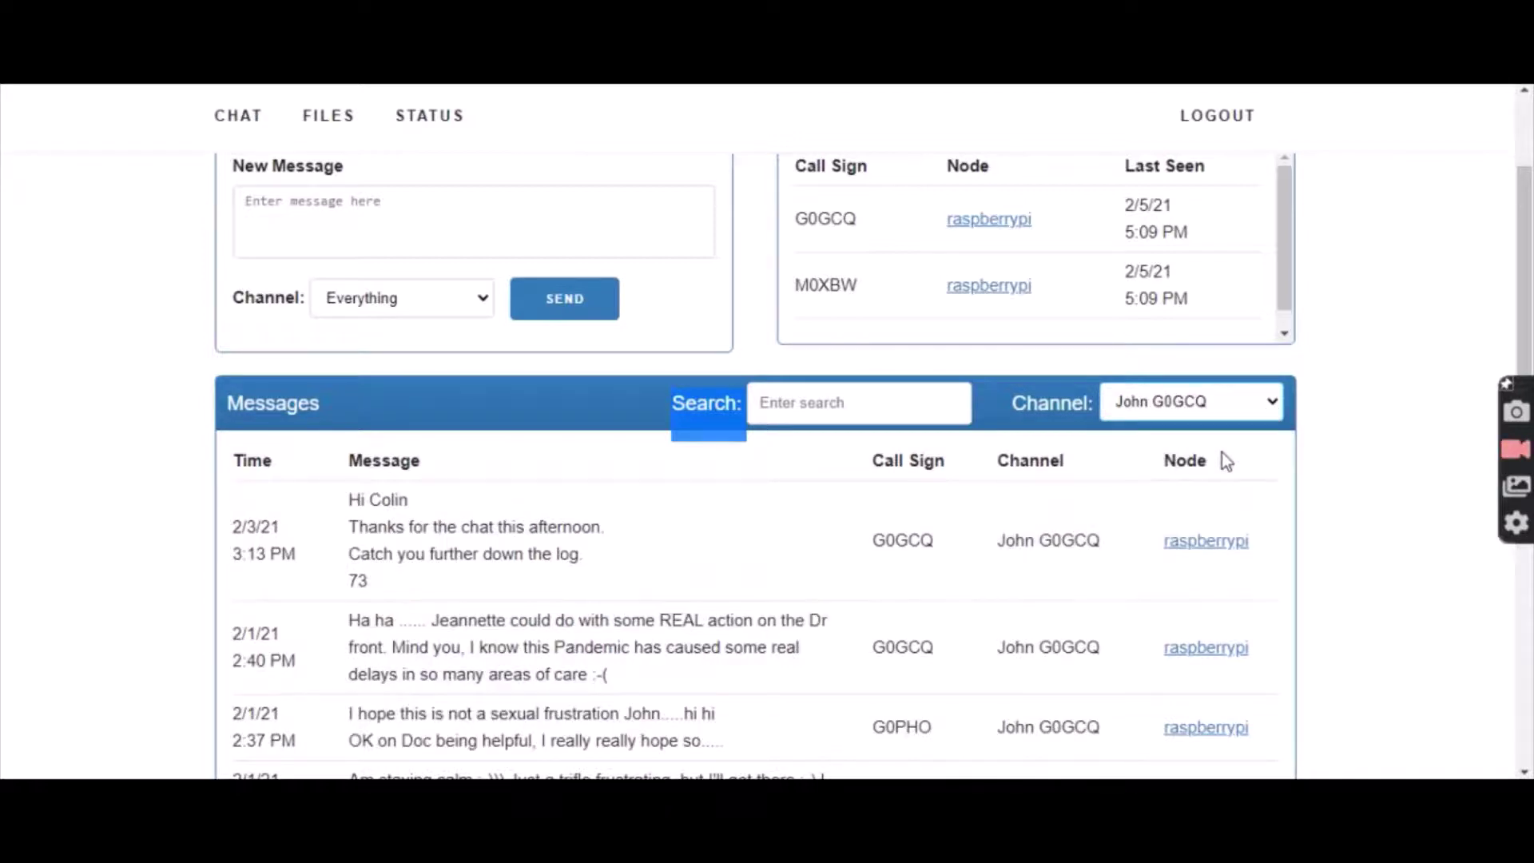
Filter the messages to Ham Radio Network, then to Everything
{"action": "left_click", "coordinate": [1274, 405]}
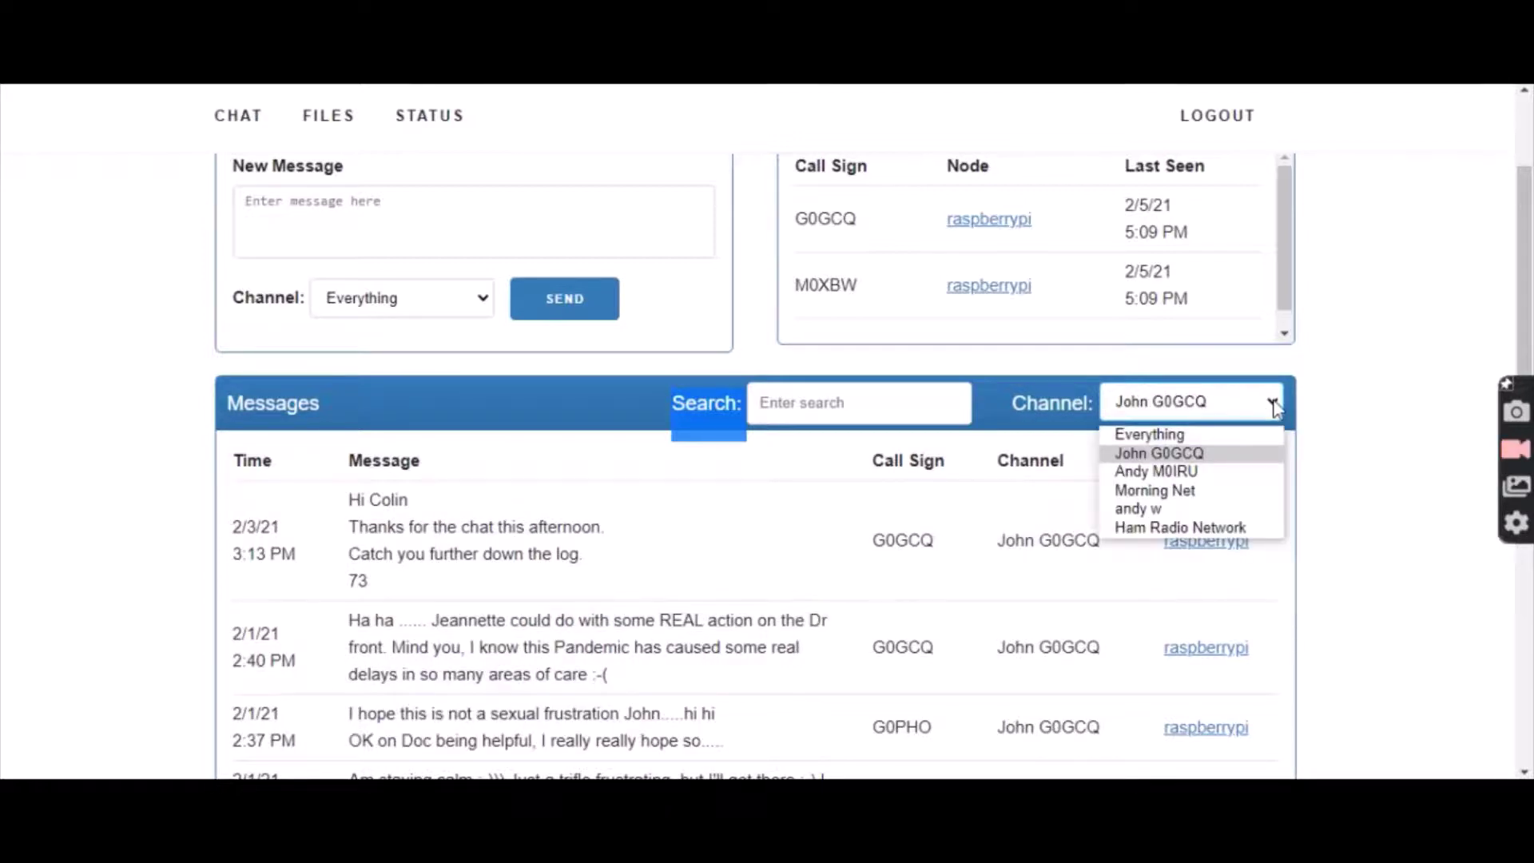
{"action": "left_click", "coordinate": [1224, 528]}
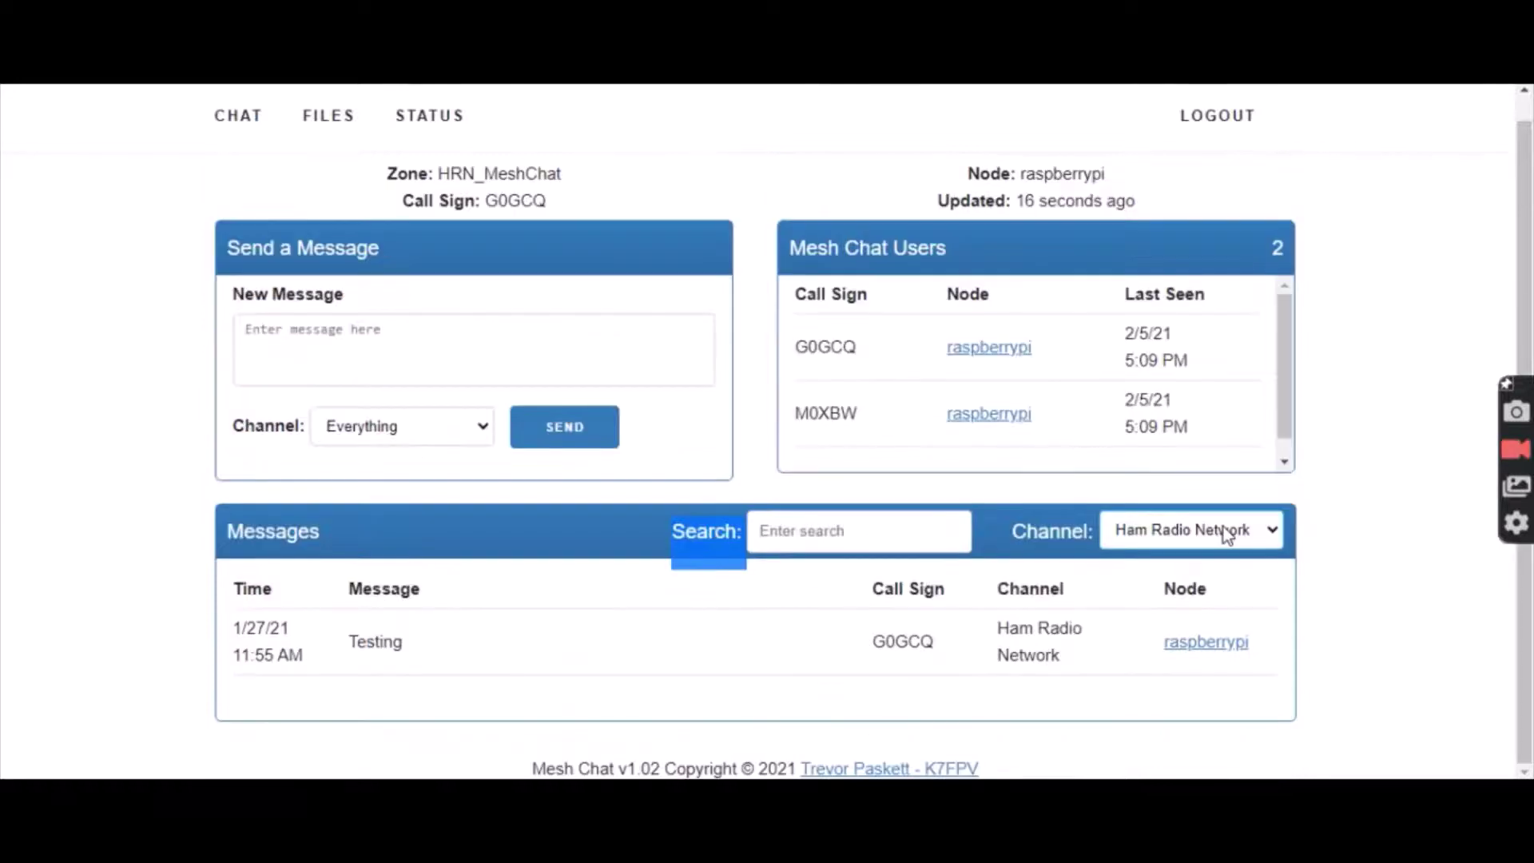
{"action": "left_click", "coordinate": [1279, 534]}
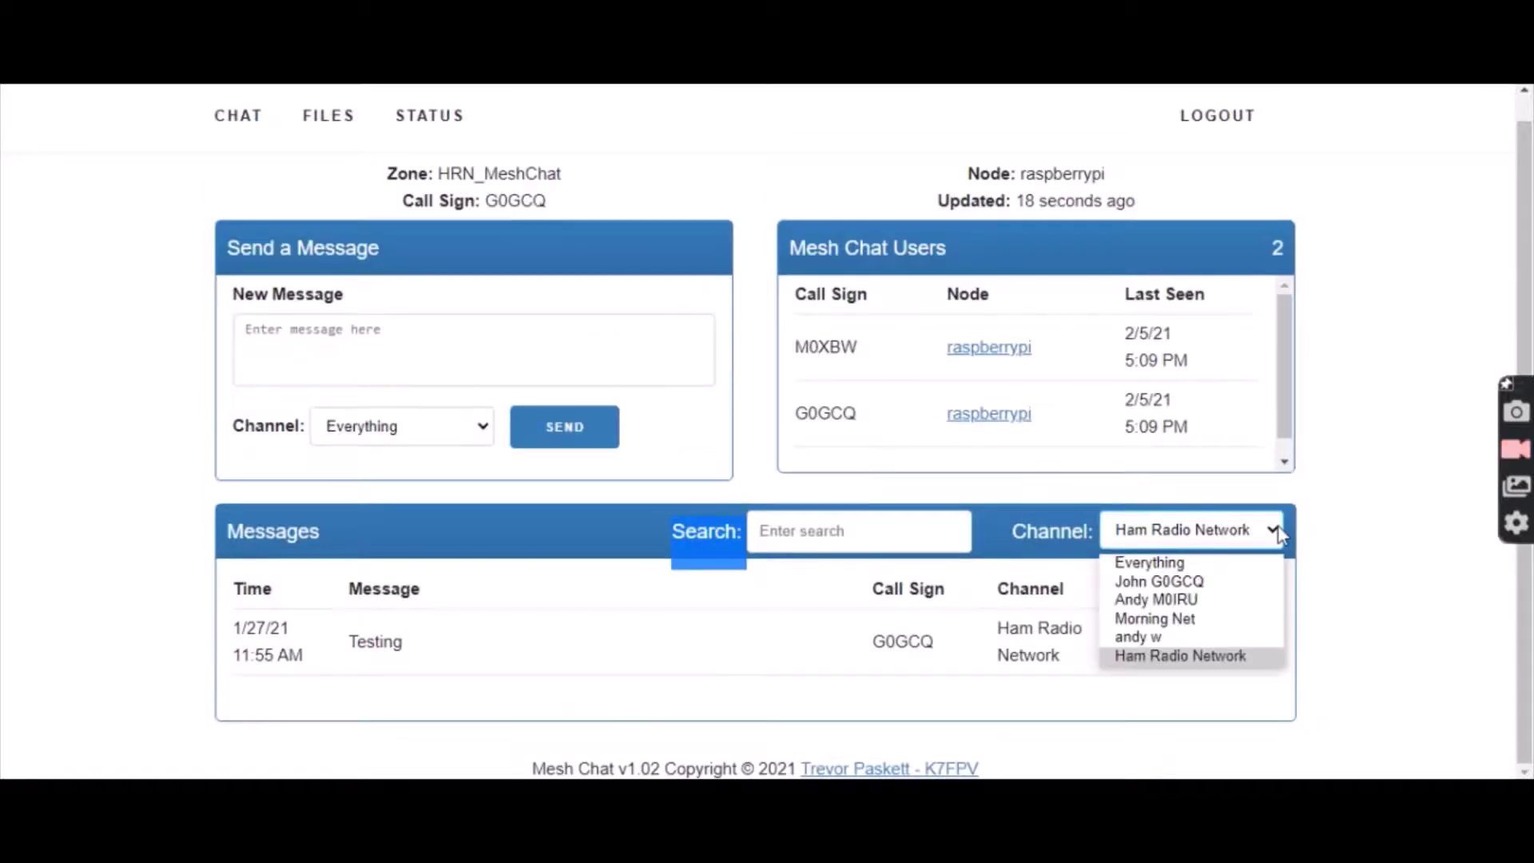
{"action": "left_click", "coordinate": [1214, 564]}
{"action": "scroll", "coordinate": [1214, 570], "scroll_direction": "down", "scroll_amount": 1}
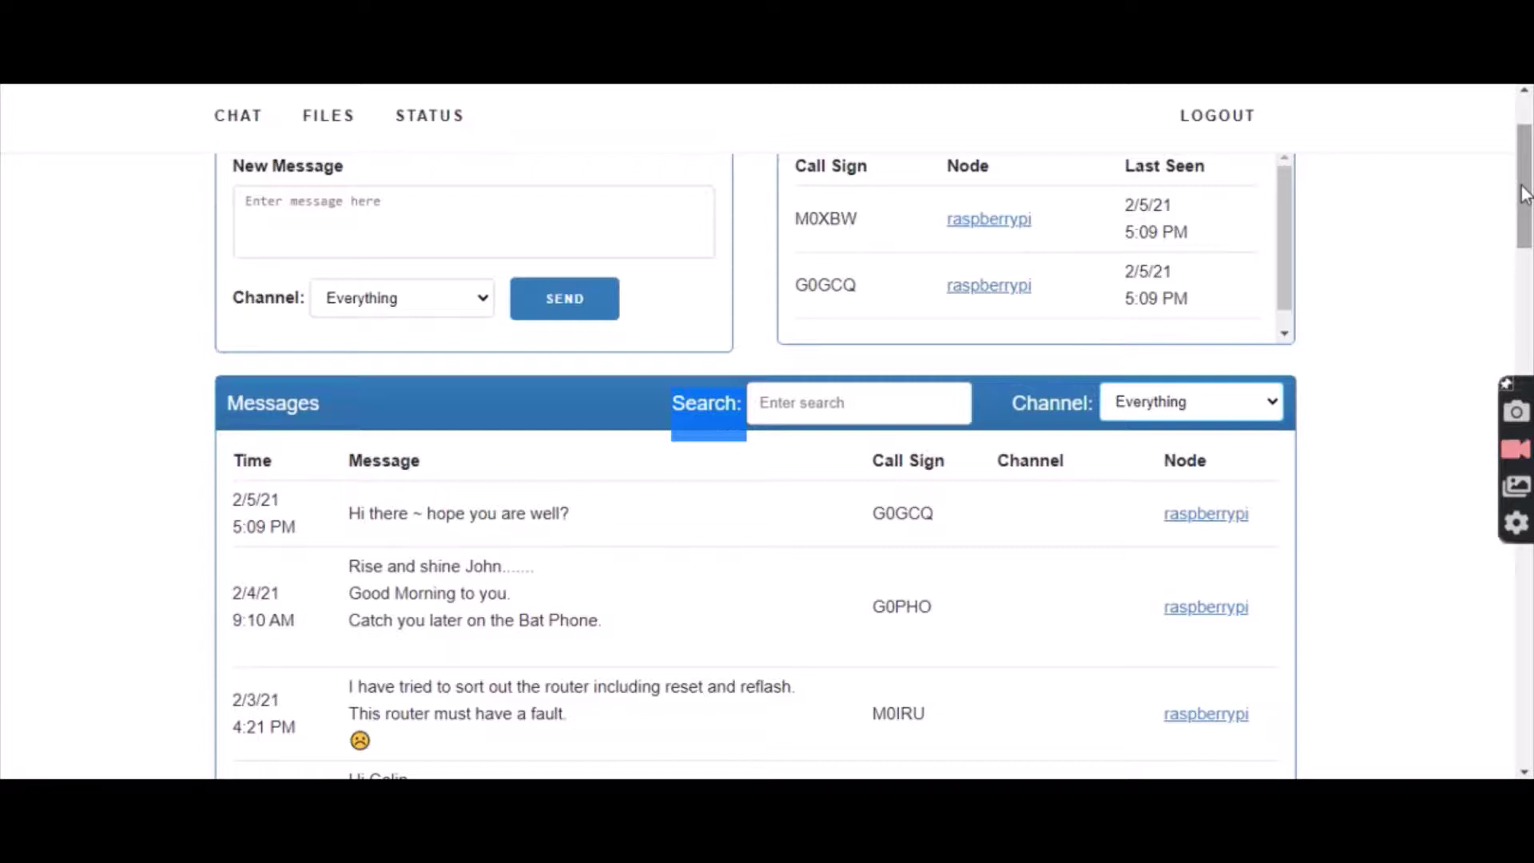
{"action": "mouse_move", "coordinate": [1524, 194]}
{"action": "left_mouse_down"}
{"action": "mouse_move", "coordinate": [1529, 254]}
{"action": "mouse_move", "coordinate": [1526, 115]}
{"action": "left_mouse_up"}
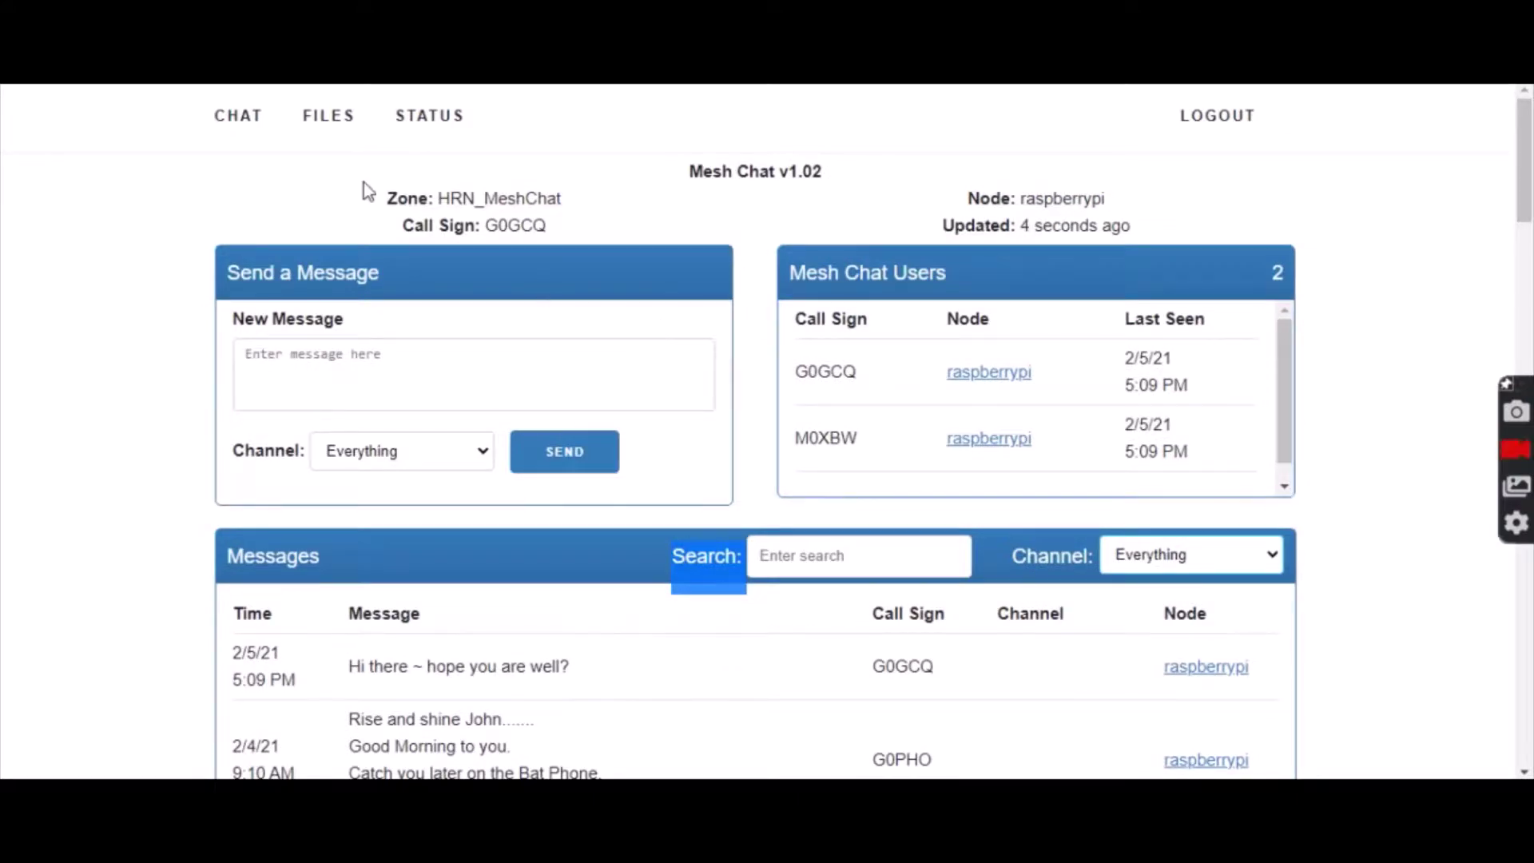
Visit the shared Files page with its one 88.7 KB file, then the Status page
{"action": "left_click", "coordinate": [336, 126]}
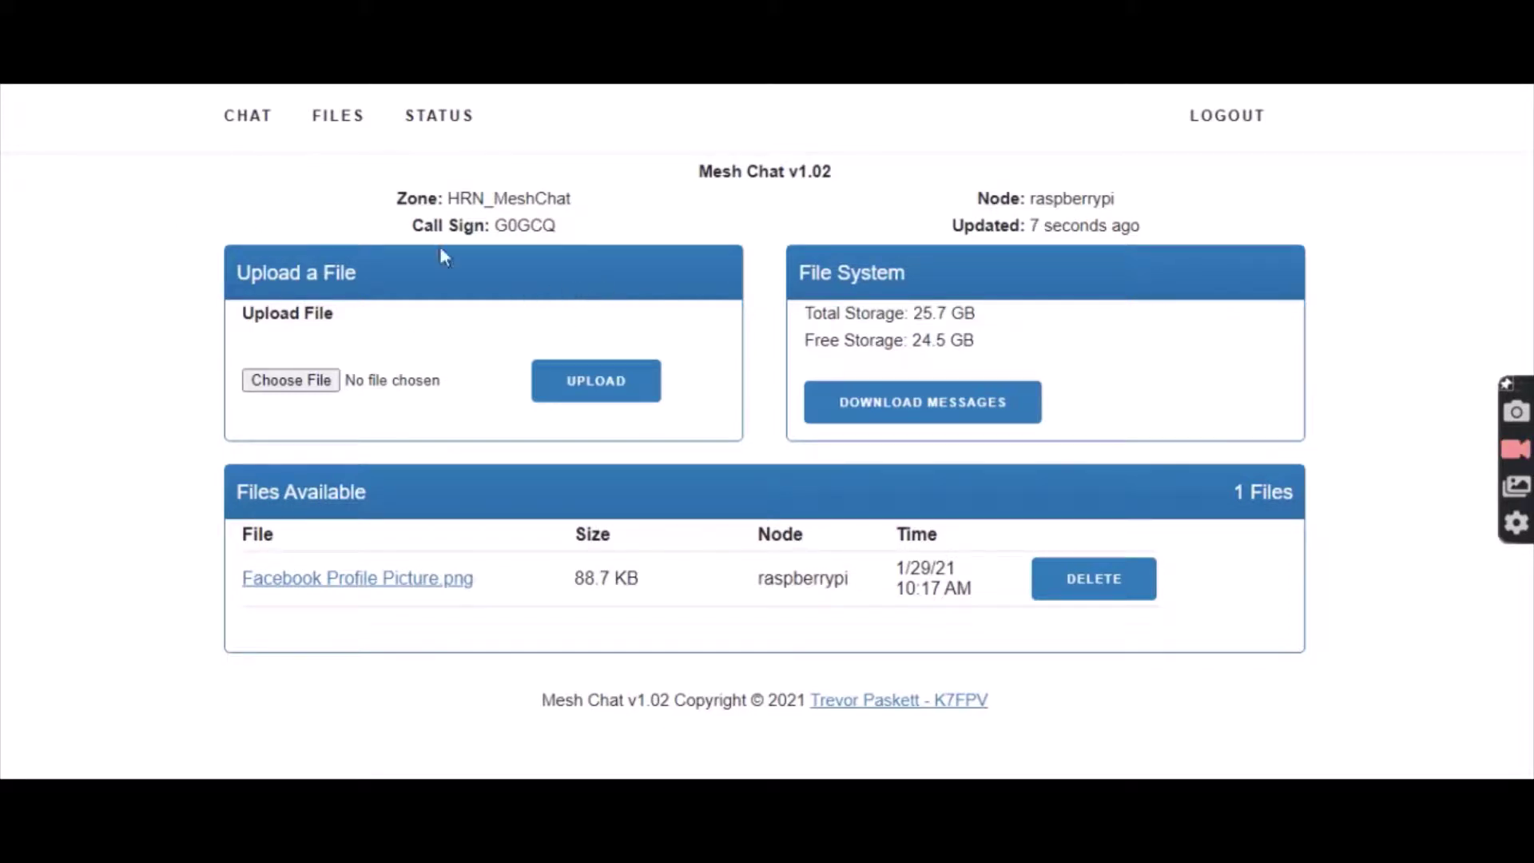
{"action": "left_click", "coordinate": [439, 120]}
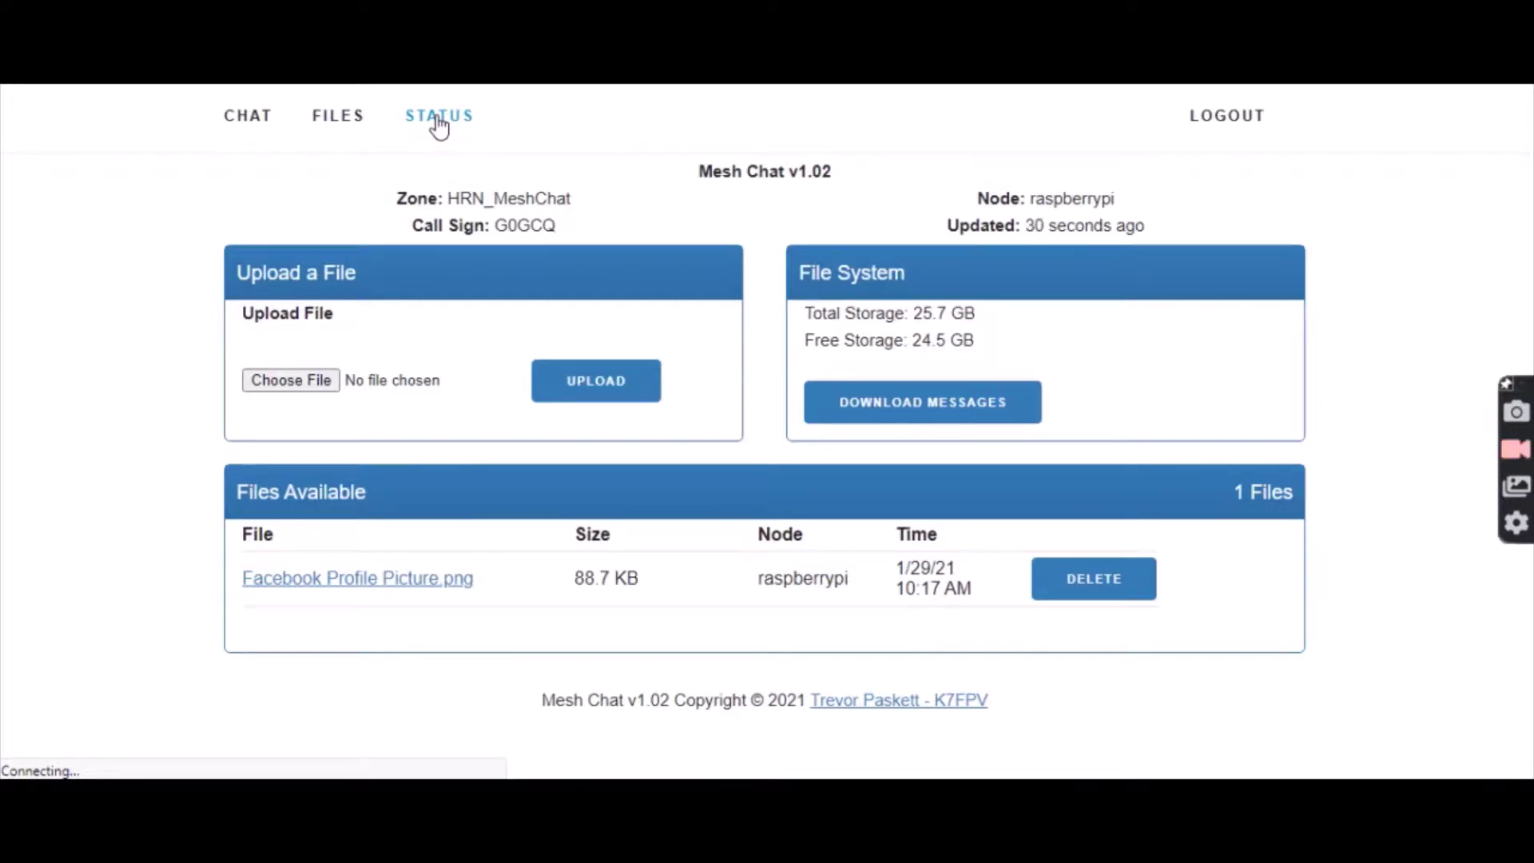
Go back to the chat page, where the 'Hi there' message still heads the list
{"action": "left_click", "coordinate": [439, 116]}
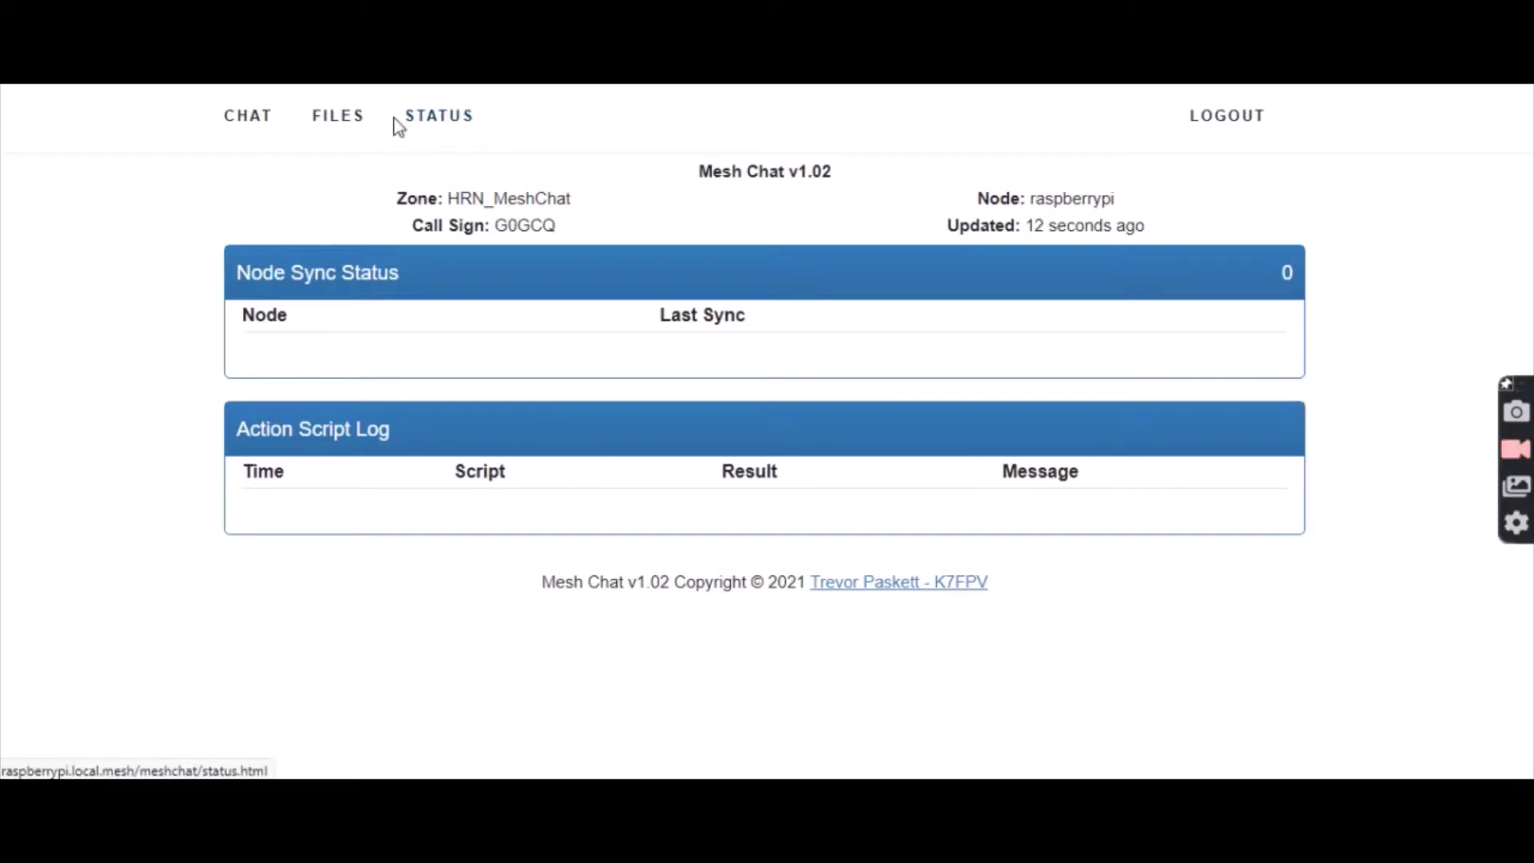
{"action": "left_click", "coordinate": [253, 127]}
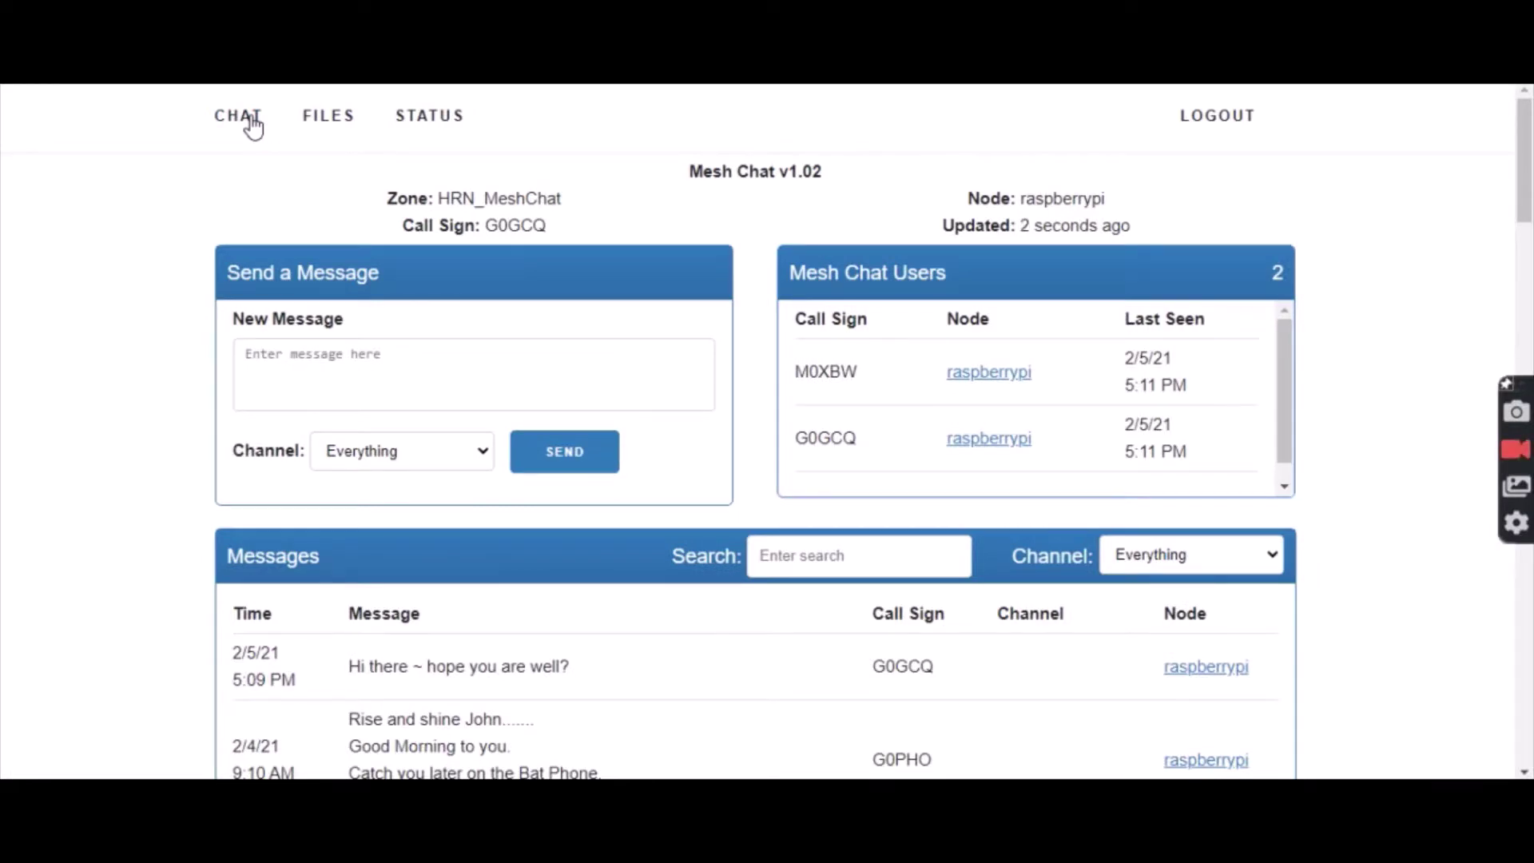
Log out, then log back in with the saved call sign G0GCQ
{"action": "left_click", "coordinate": [1216, 119]}
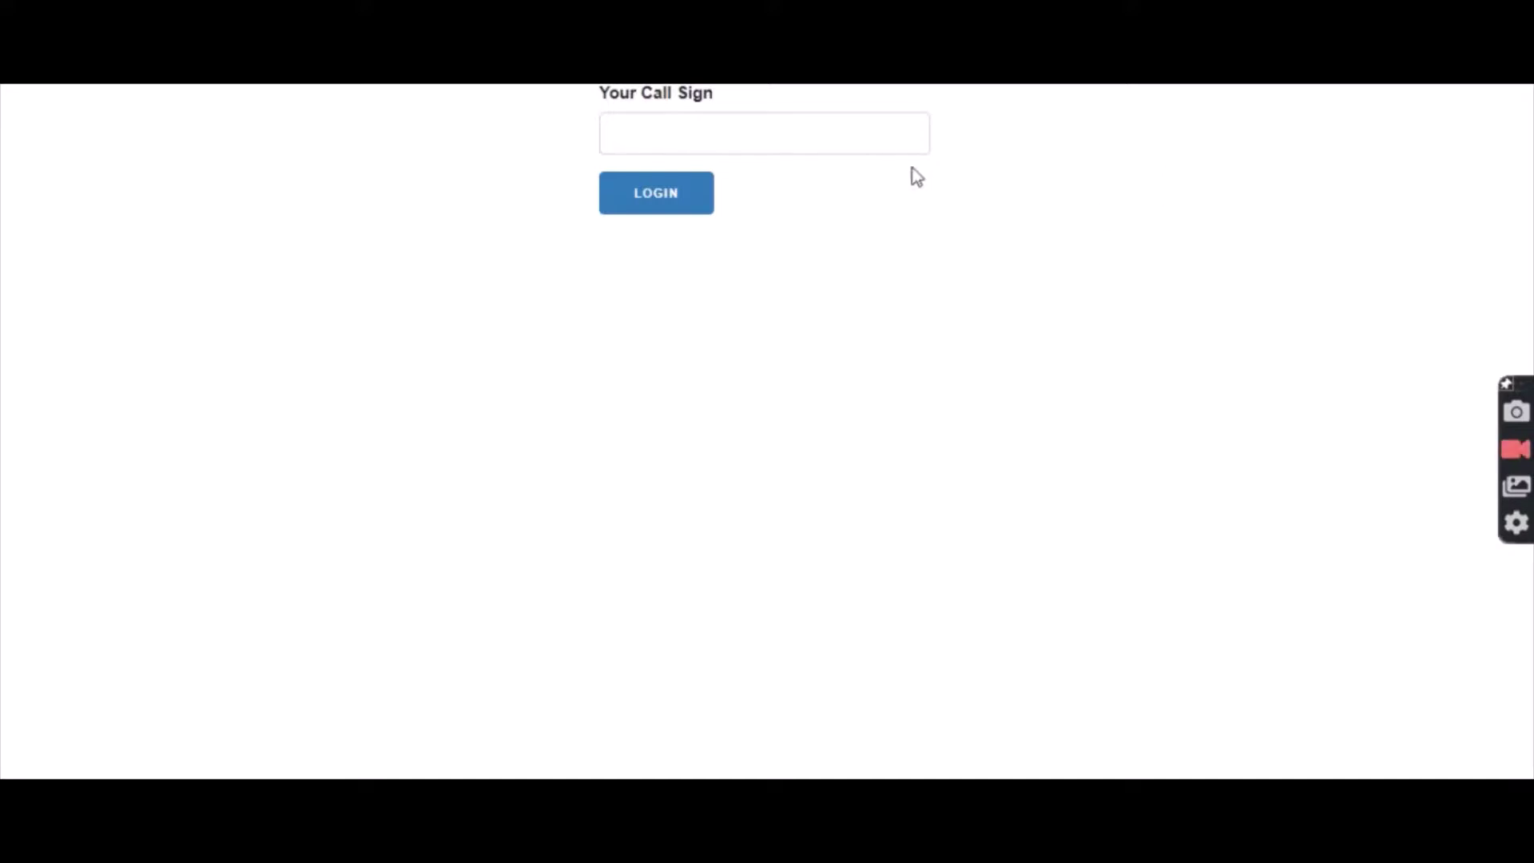
{"action": "left_click", "coordinate": [886, 135]}
{"action": "left_click", "coordinate": [756, 179]}
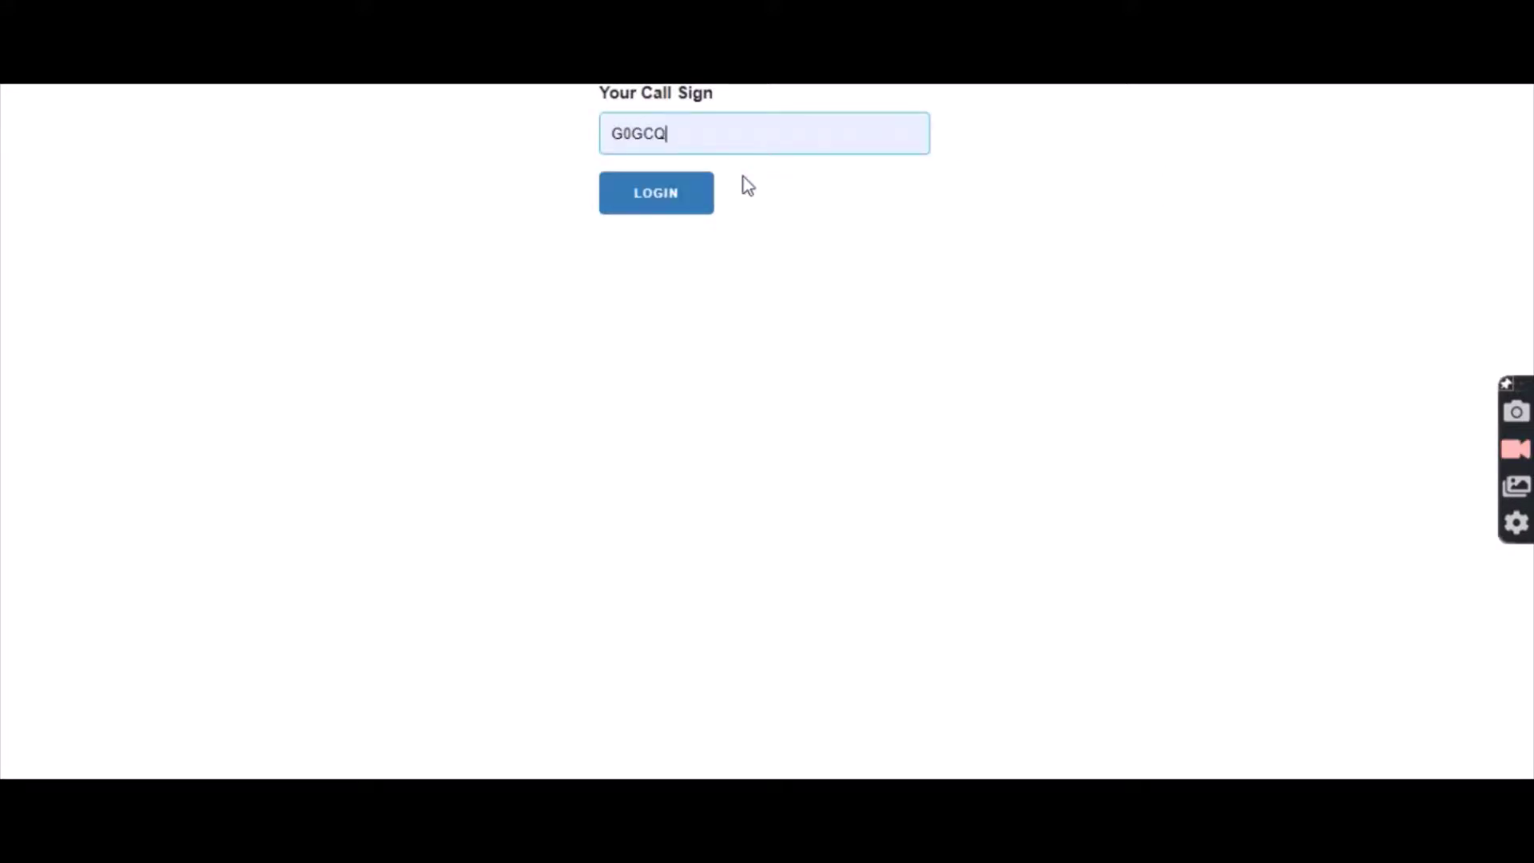
{"action": "left_click", "coordinate": [695, 196]}
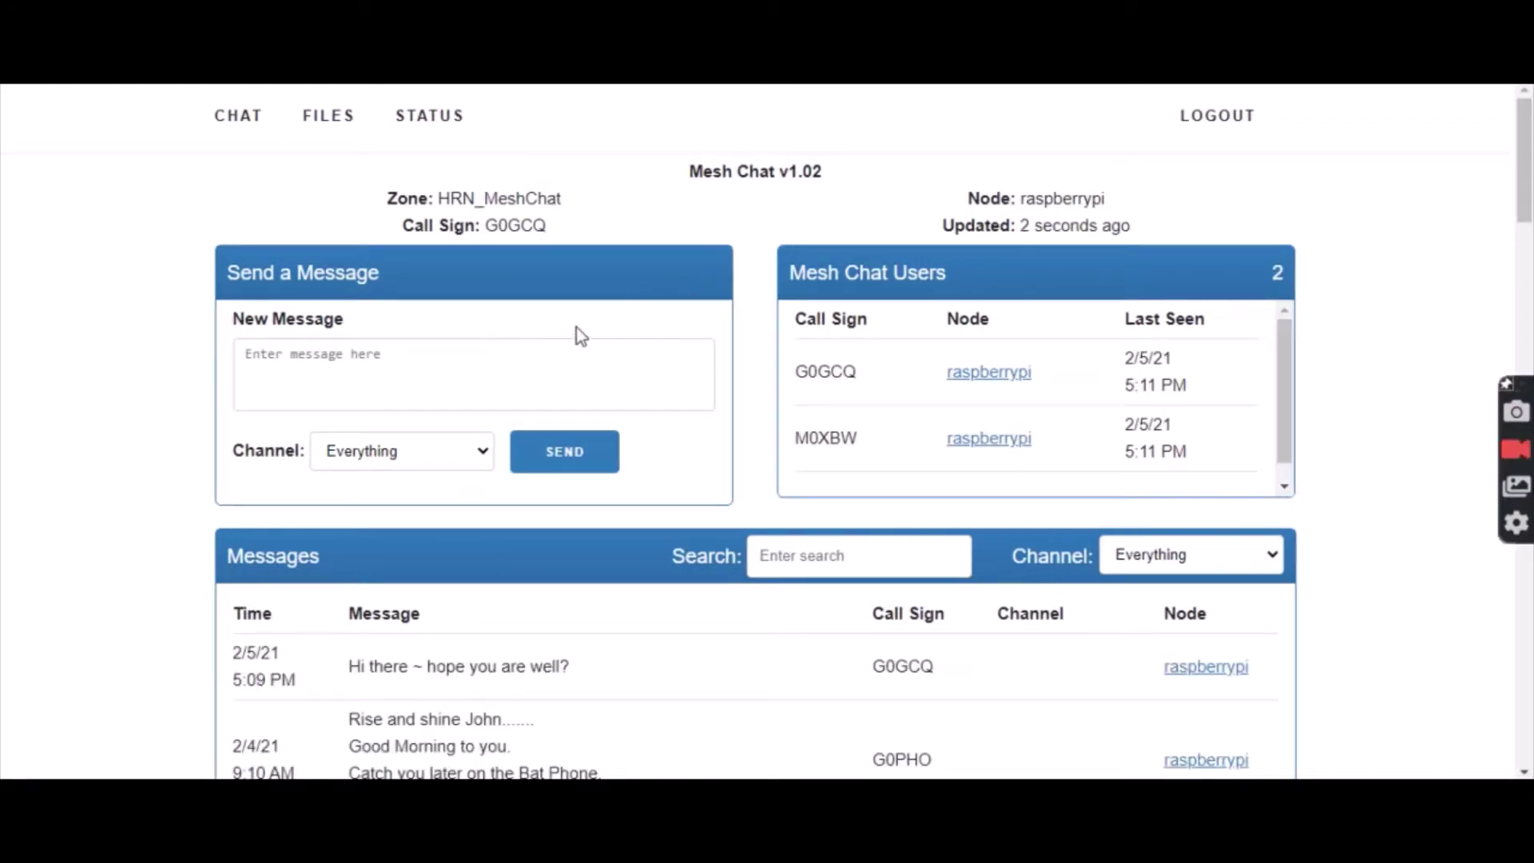
Add a new outgoing message channel named 'Emergency Coms'
{"action": "left_click", "coordinate": [487, 452]}
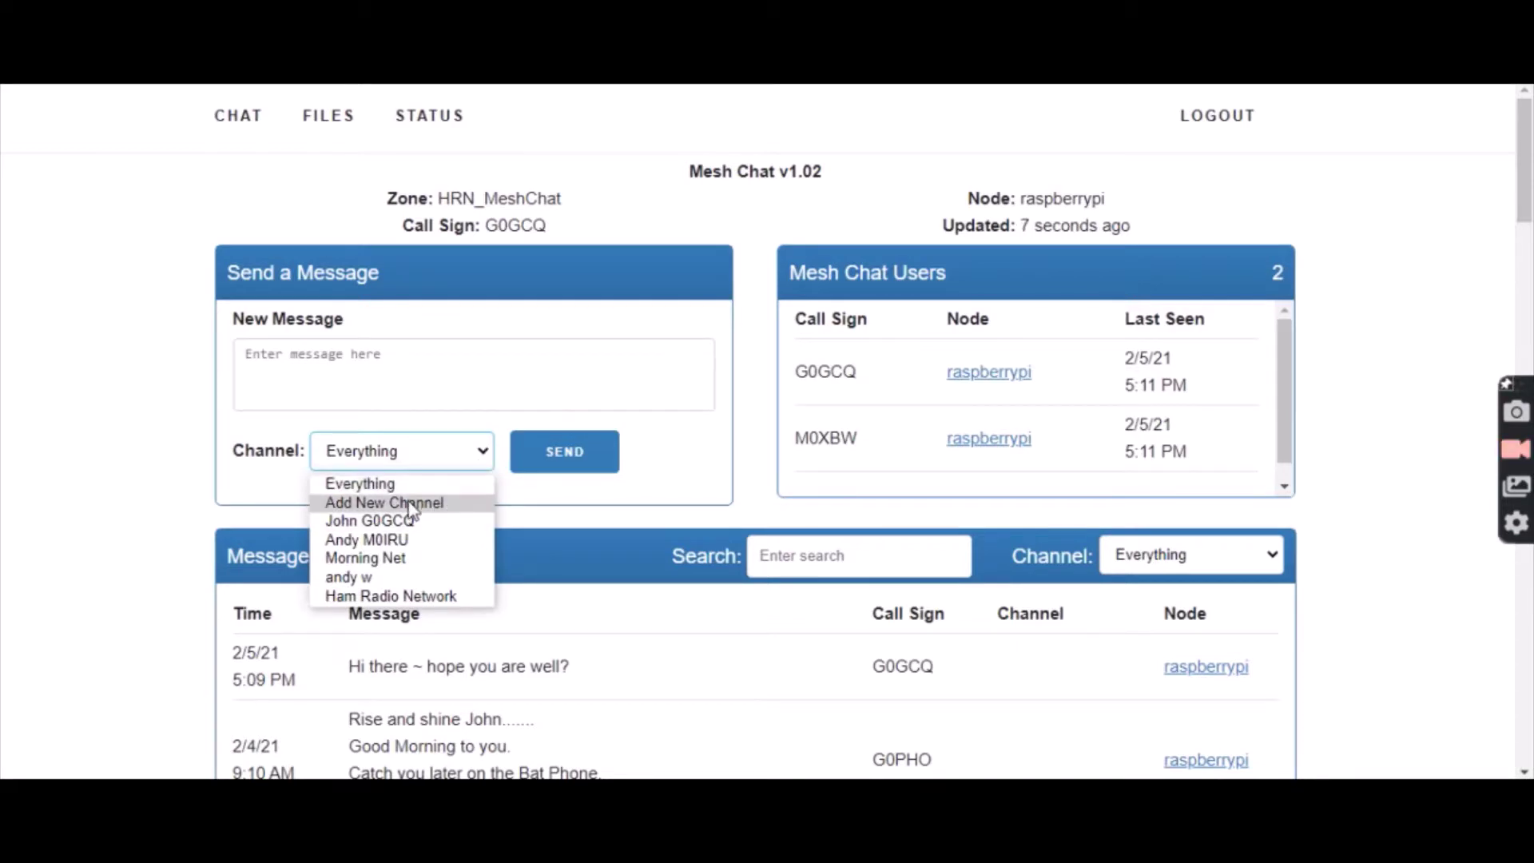
{"action": "left_click", "coordinate": [459, 503]}
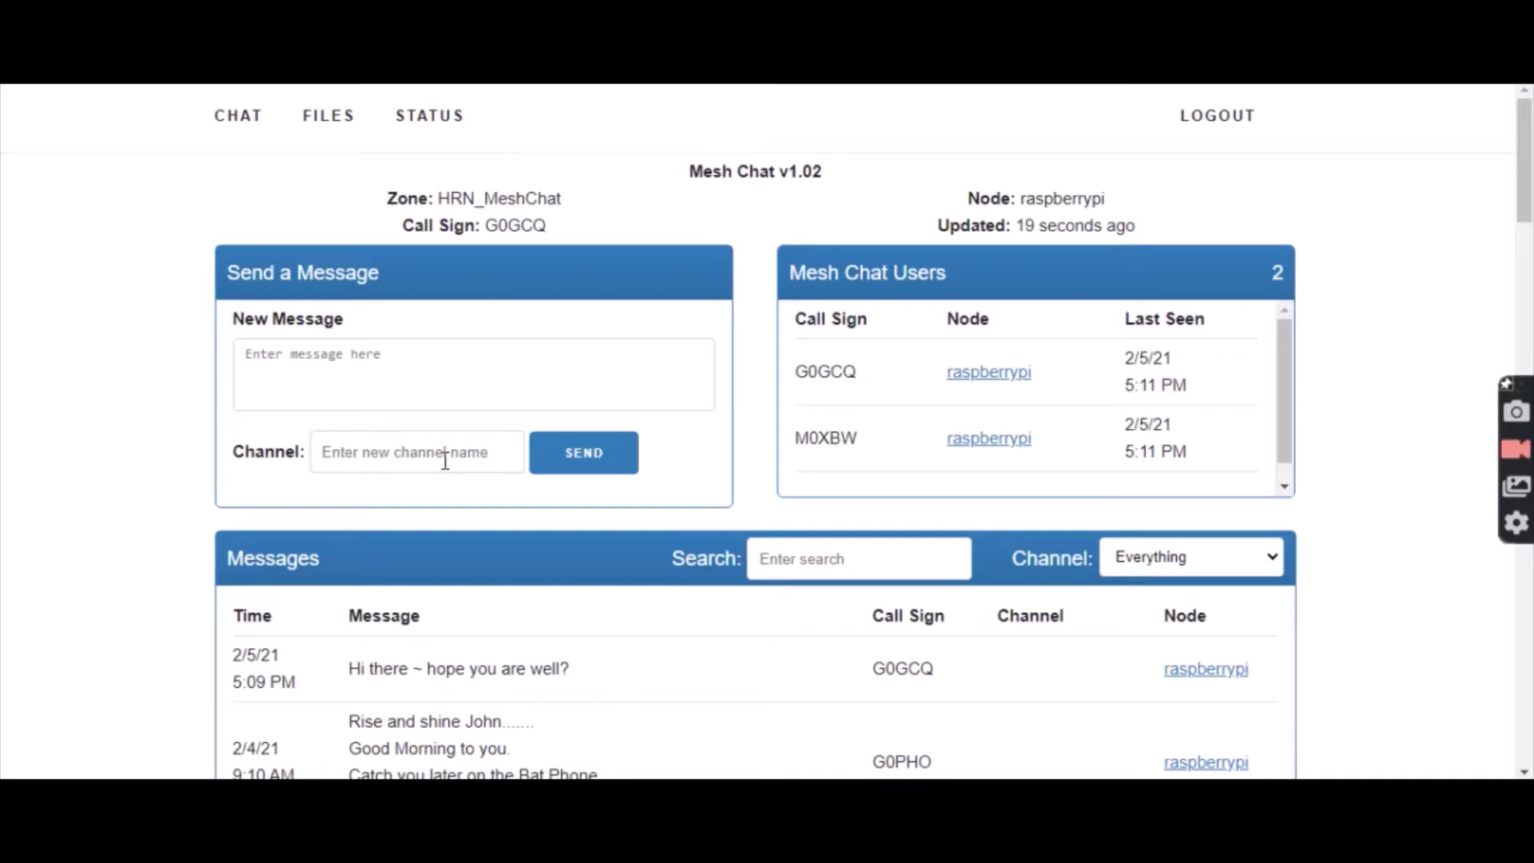
{"action": "scroll", "coordinate": [445, 460], "scroll_direction": "down", "scroll_amount": 4}
{"action": "scroll", "coordinate": [445, 460], "scroll_direction": "down", "scroll_amount": 1}
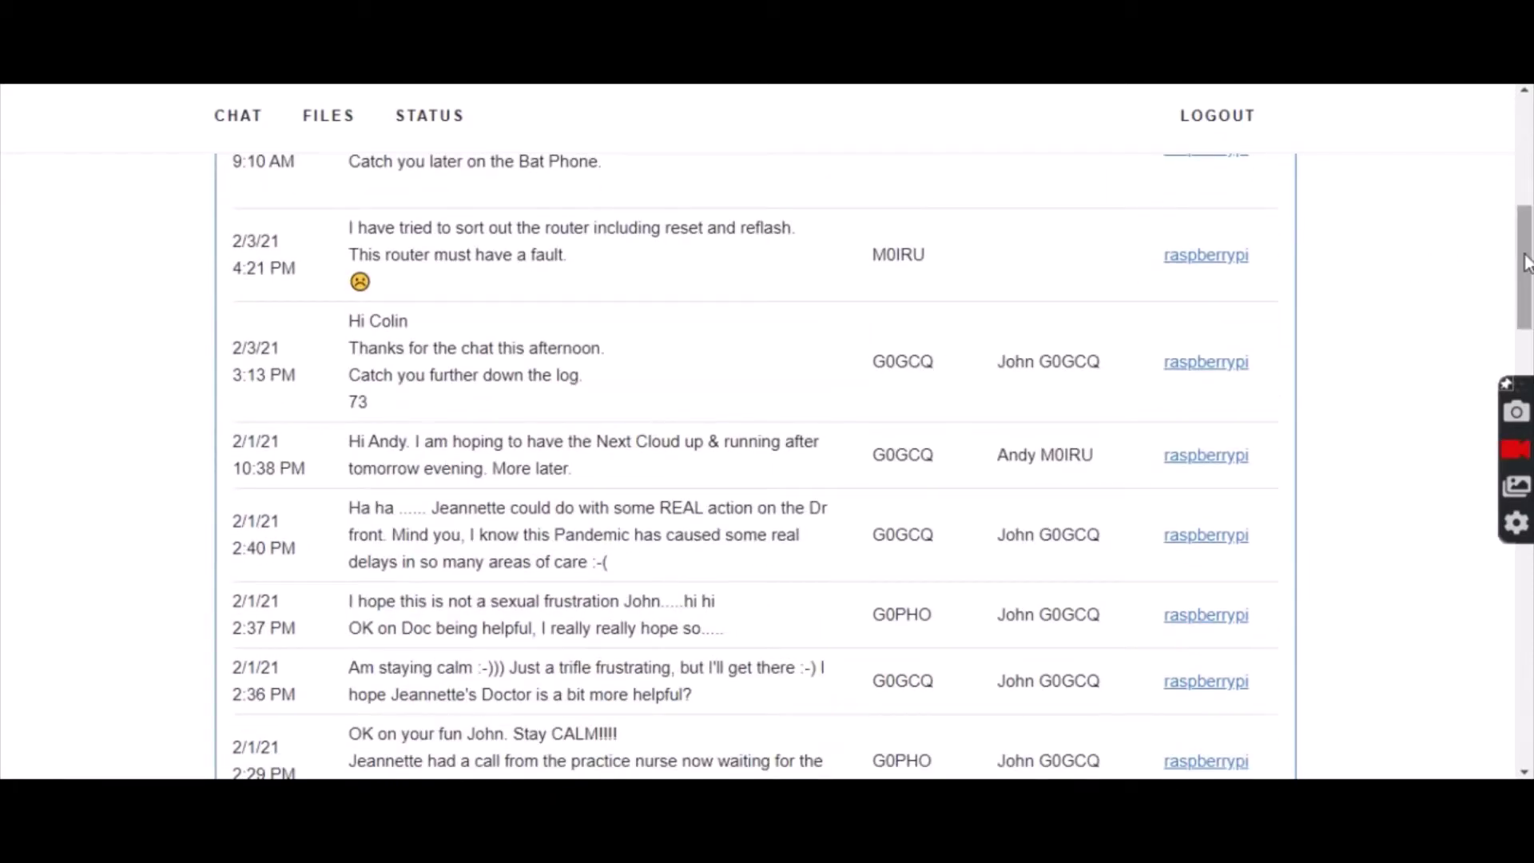
{"action": "left_click_drag", "start_coordinate": [1526, 261], "coordinate": [1513, 153]}
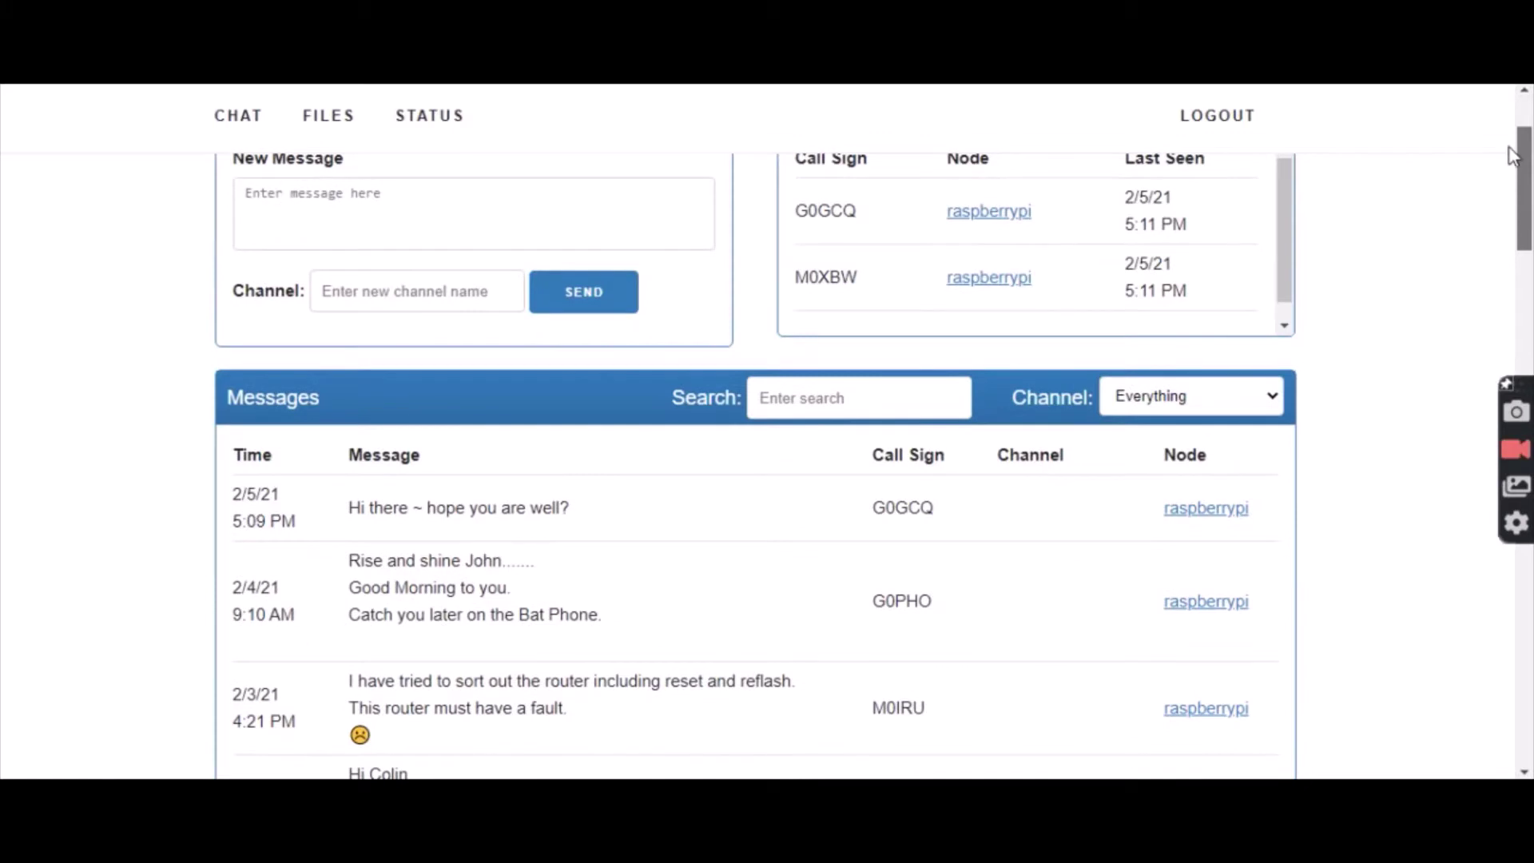
{"action": "left_click", "coordinate": [327, 291]}
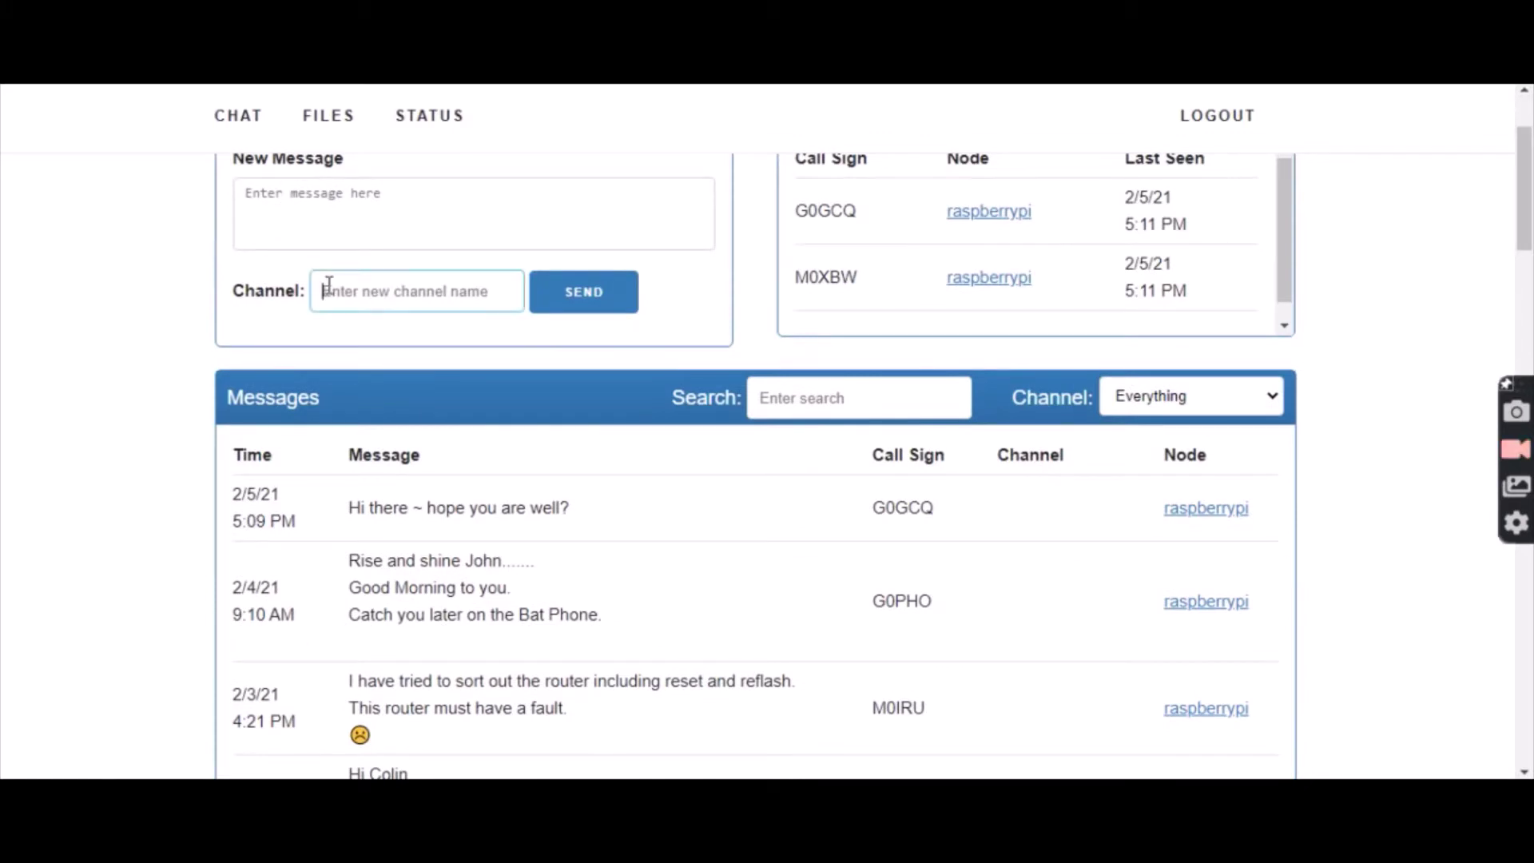
{"action": "type", "text": "Emer"}
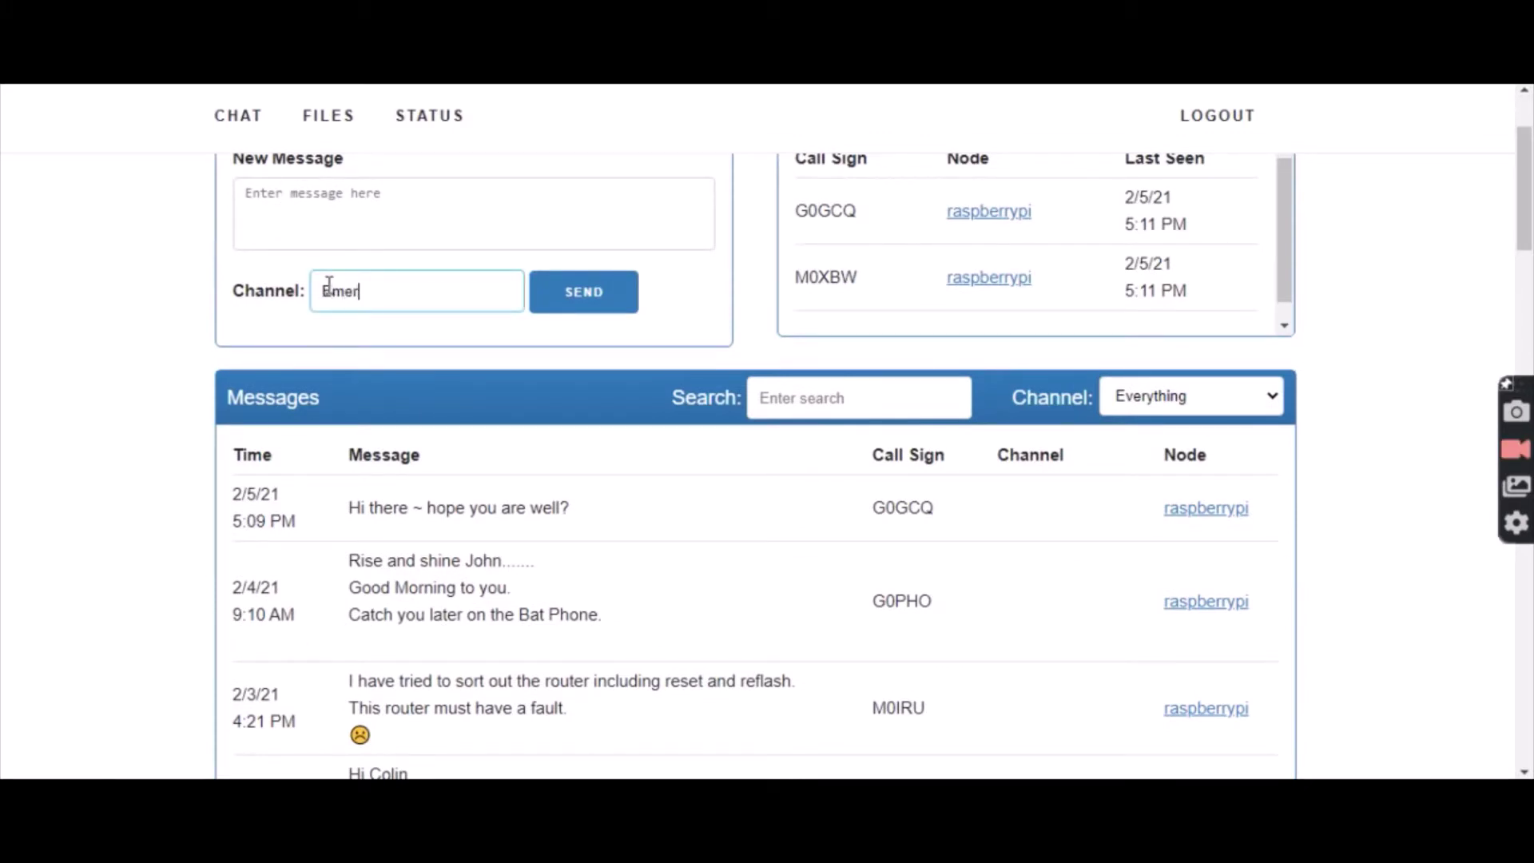
{"action": "type", "text": "gency C"}
{"action": "type", "text": "oms"}
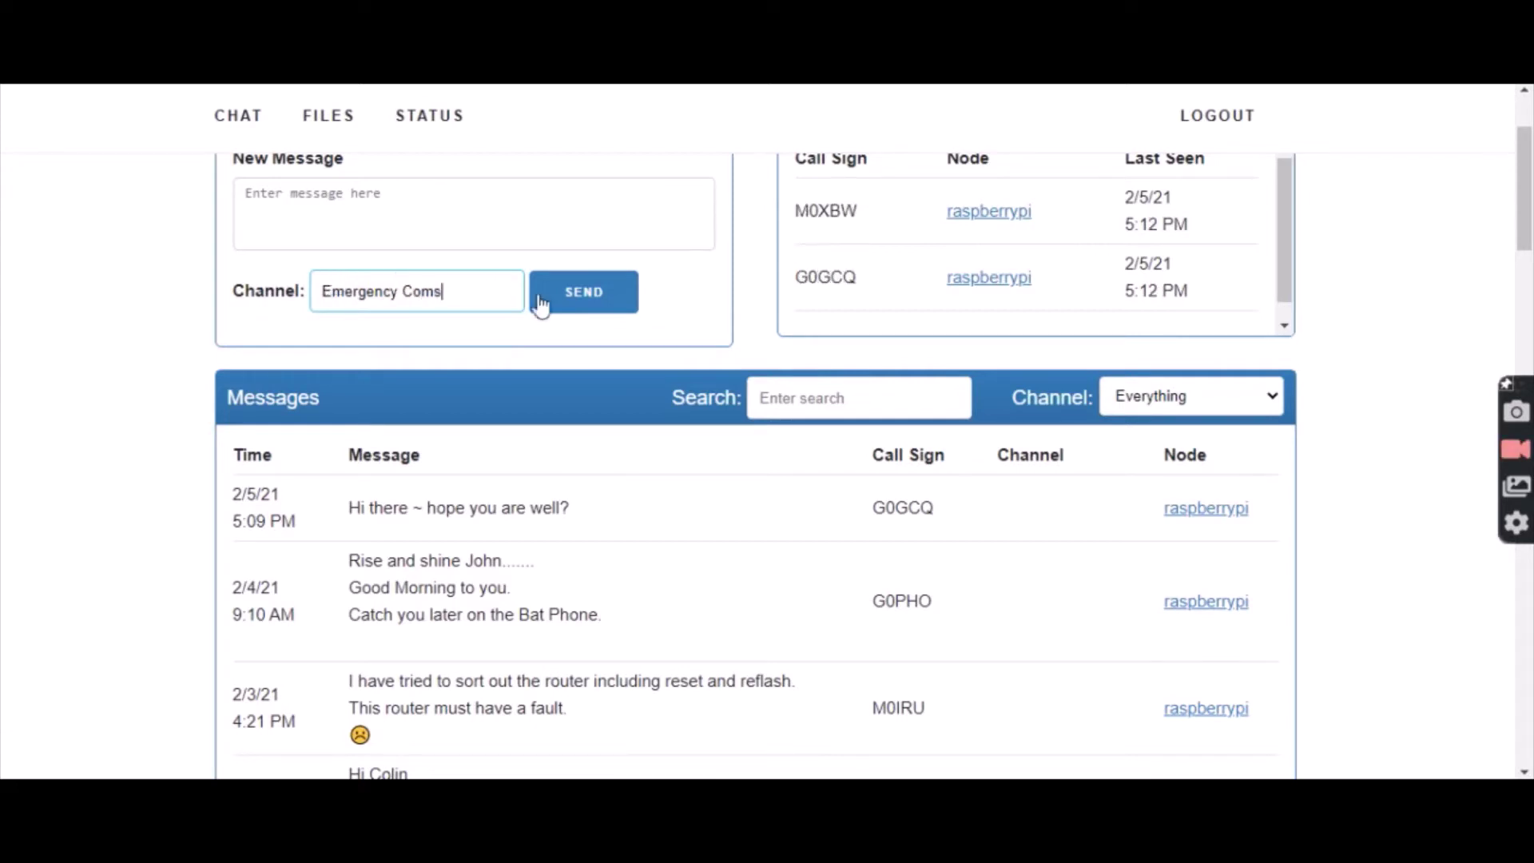
{"action": "left_click", "coordinate": [576, 307]}
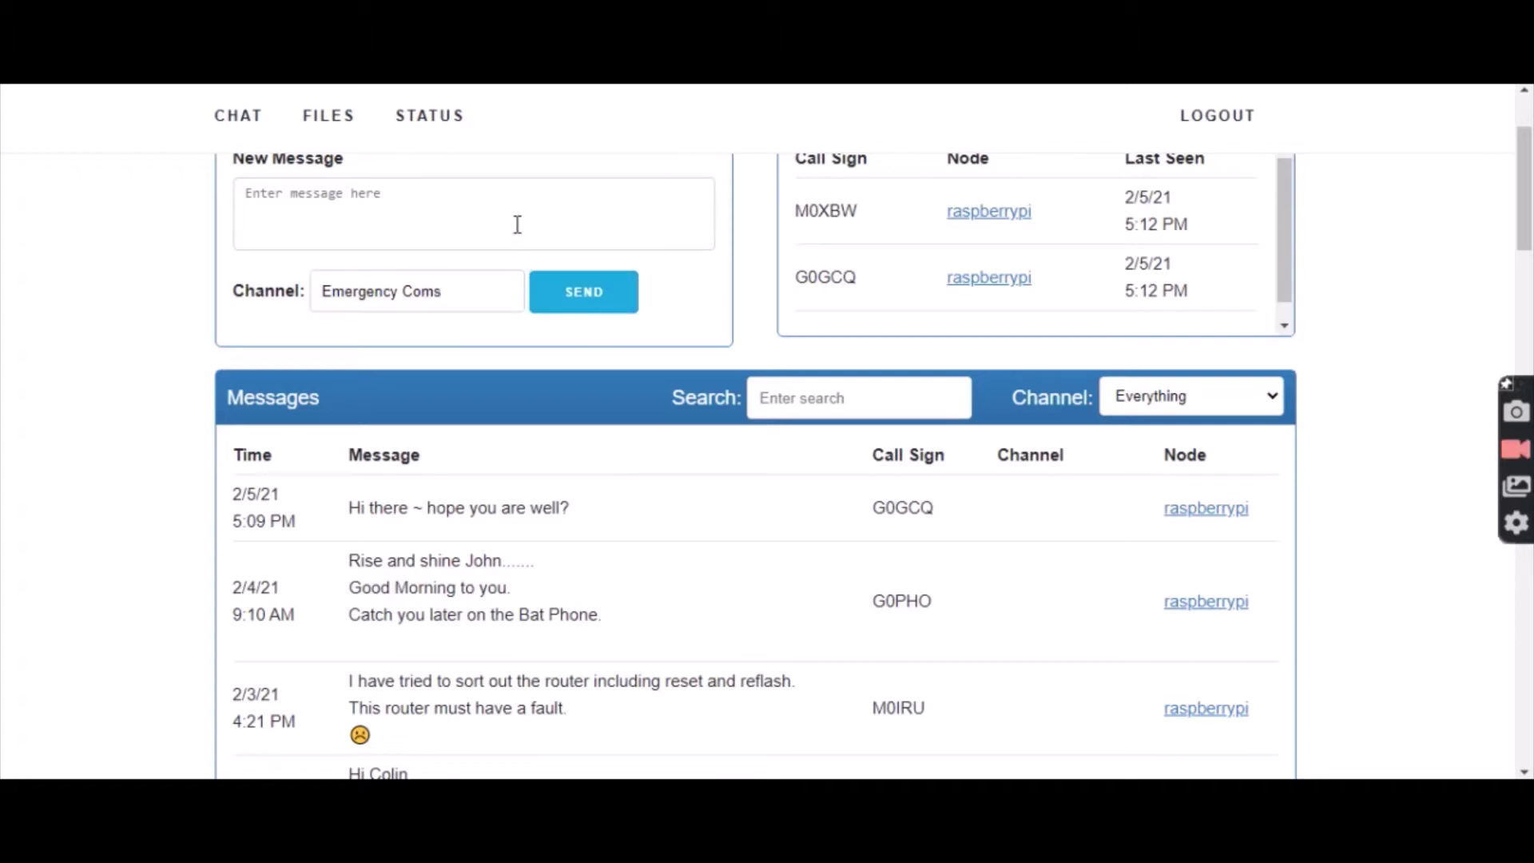
Post a 'Test' message to Emergency Coms, resending twice after timeout errors
{"action": "left_click", "coordinate": [513, 190]}
{"action": "type", "text": "Te"}
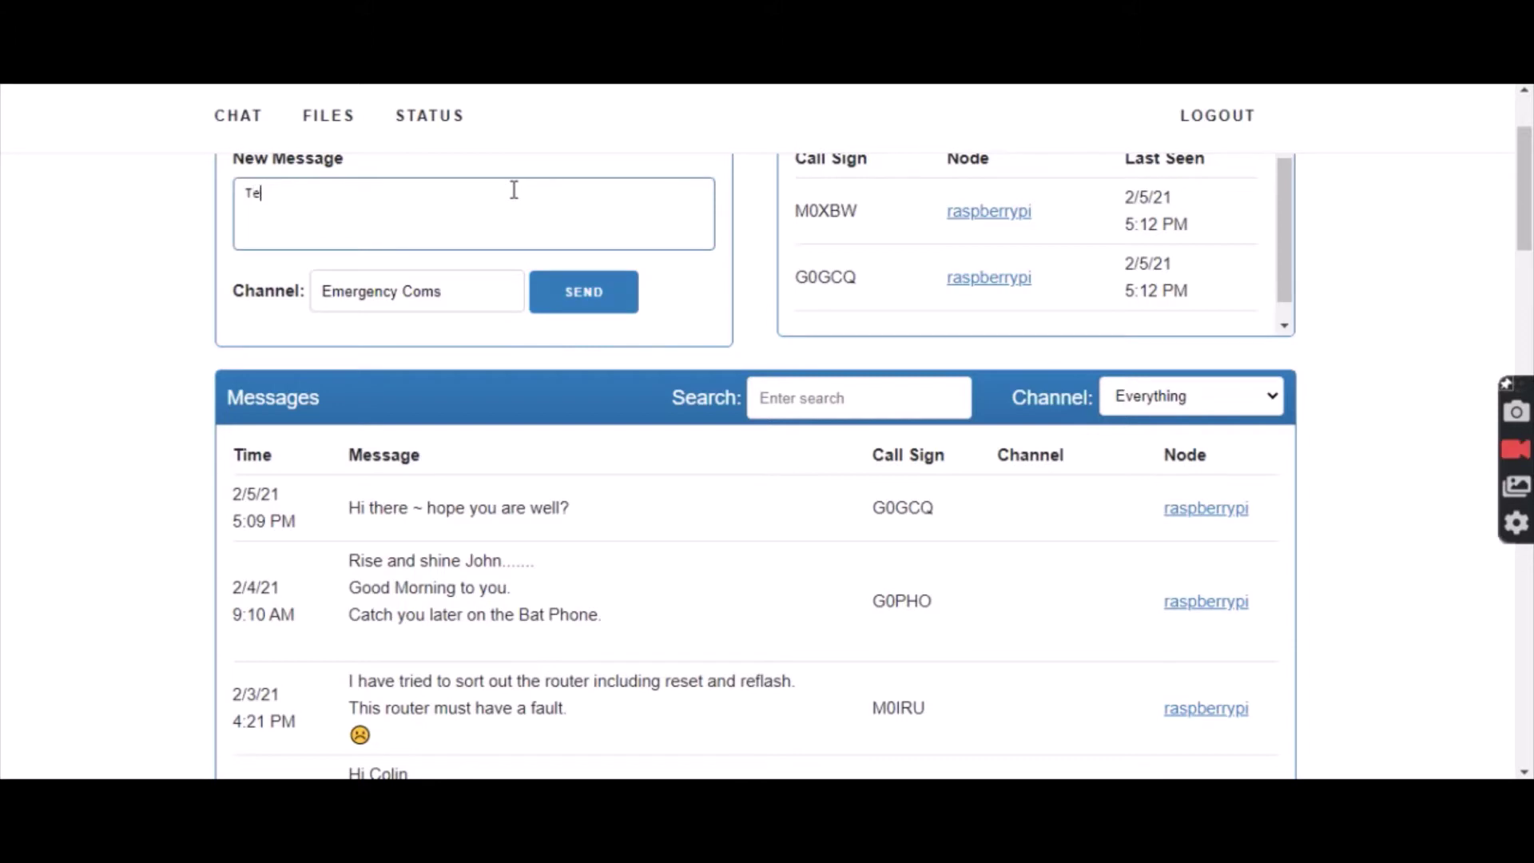
{"action": "type", "text": "st"}
{"action": "left_click", "coordinate": [603, 292]}
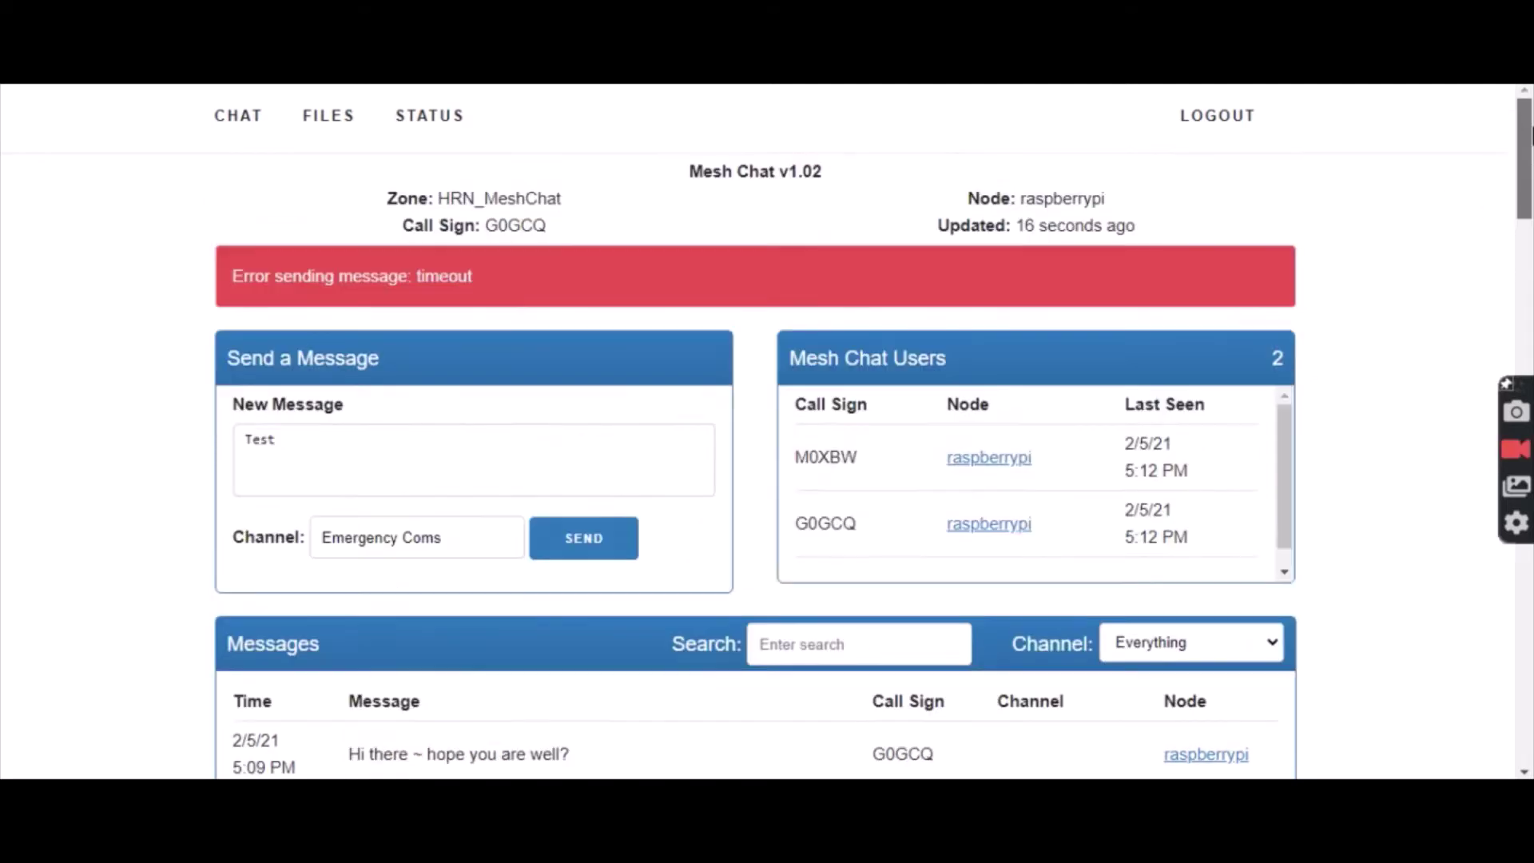
{"action": "left_click", "coordinate": [605, 554]}
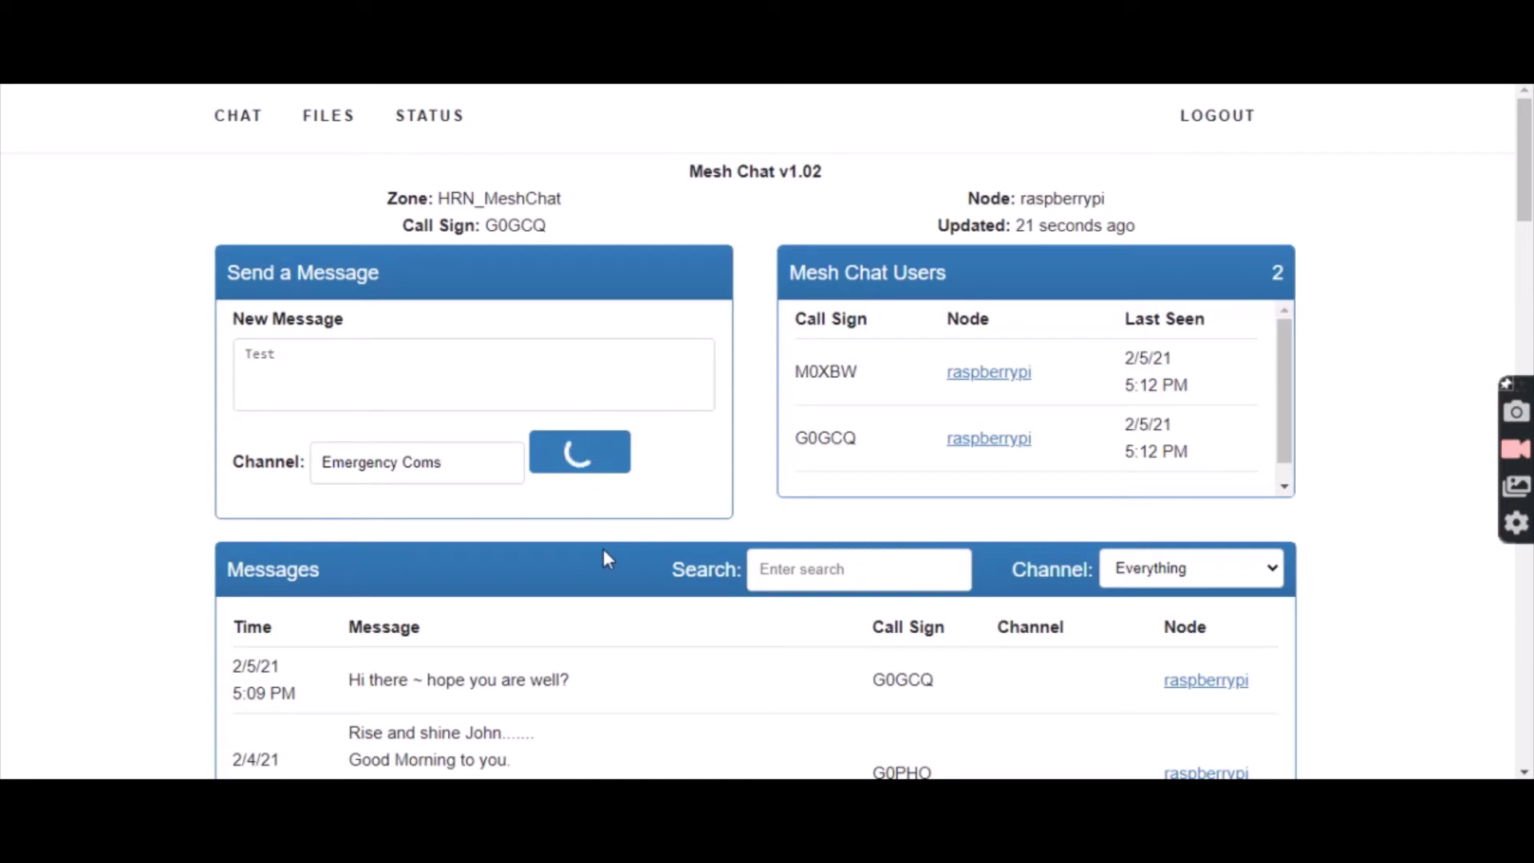
{"action": "left_click", "coordinate": [605, 554]}
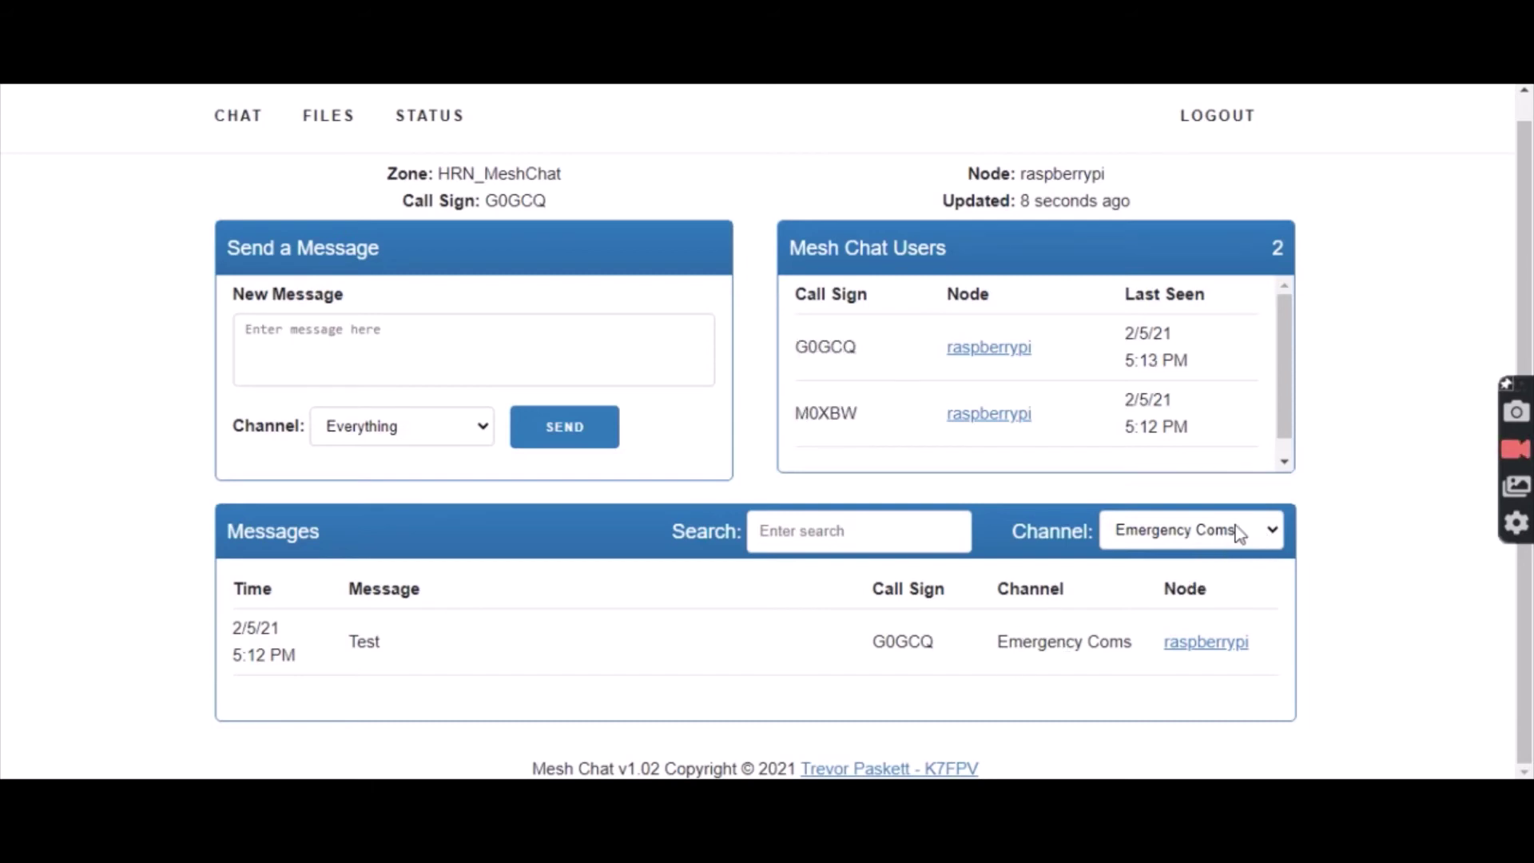
Reset the Messages Channel filter to Everything, then log out of Mesh Chat
{"action": "left_click", "coordinate": [1273, 532]}
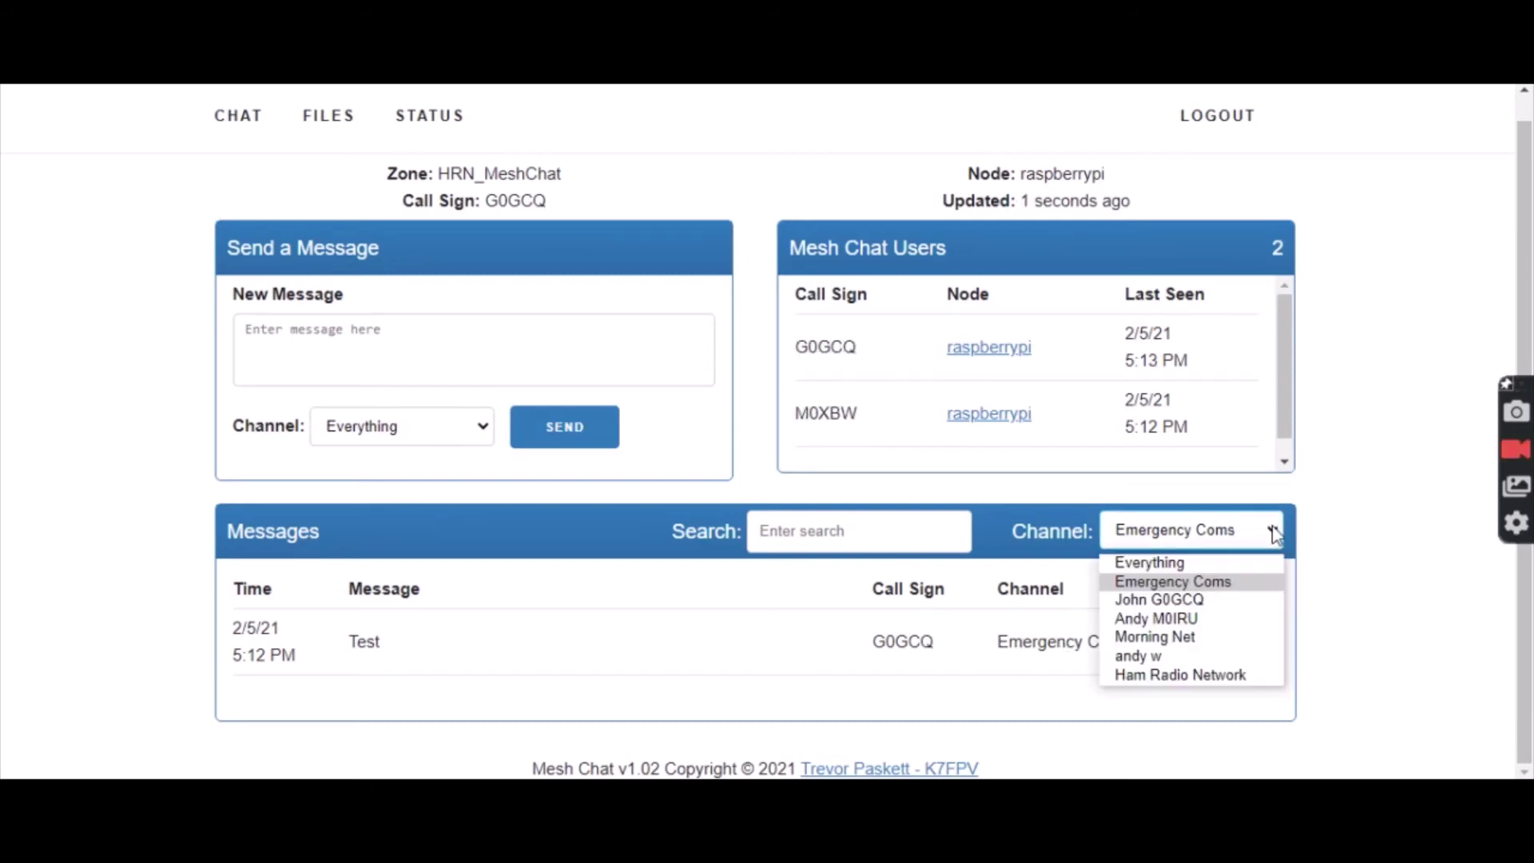
{"action": "left_click", "coordinate": [1224, 563]}
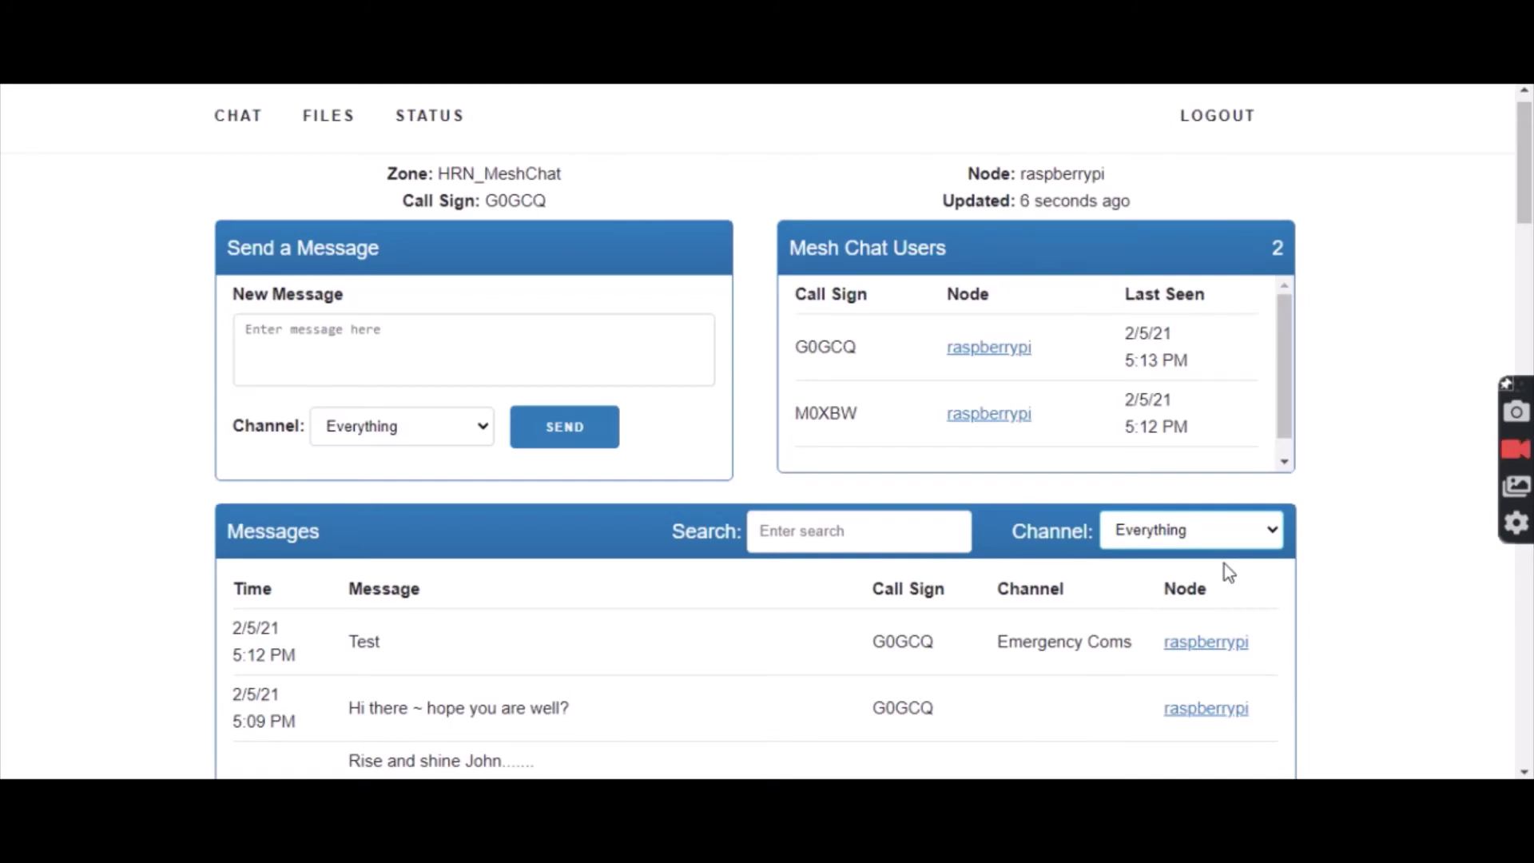
{"action": "left_click", "coordinate": [1218, 116]}
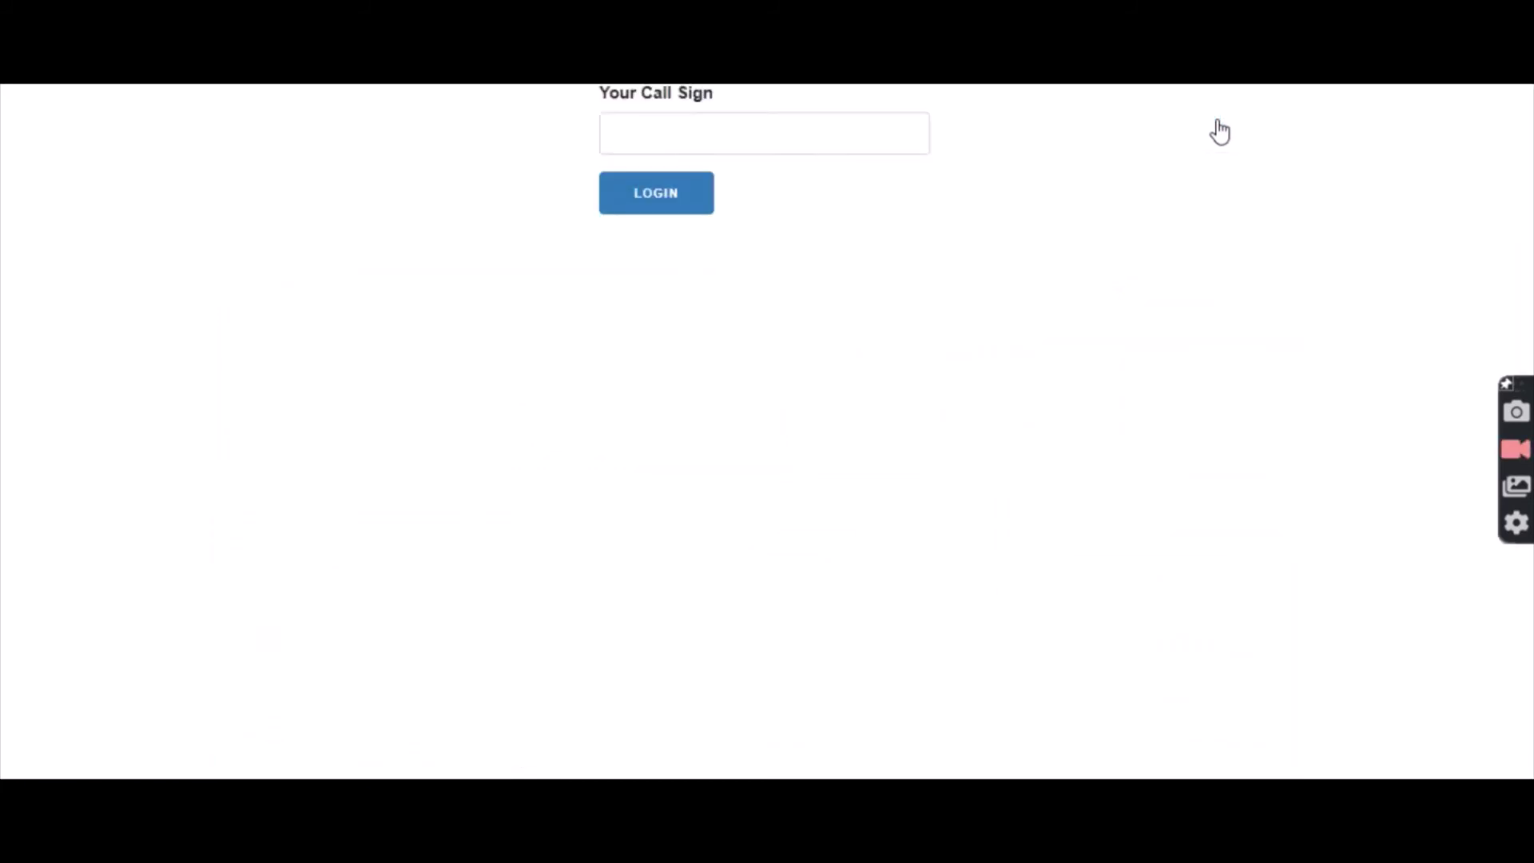